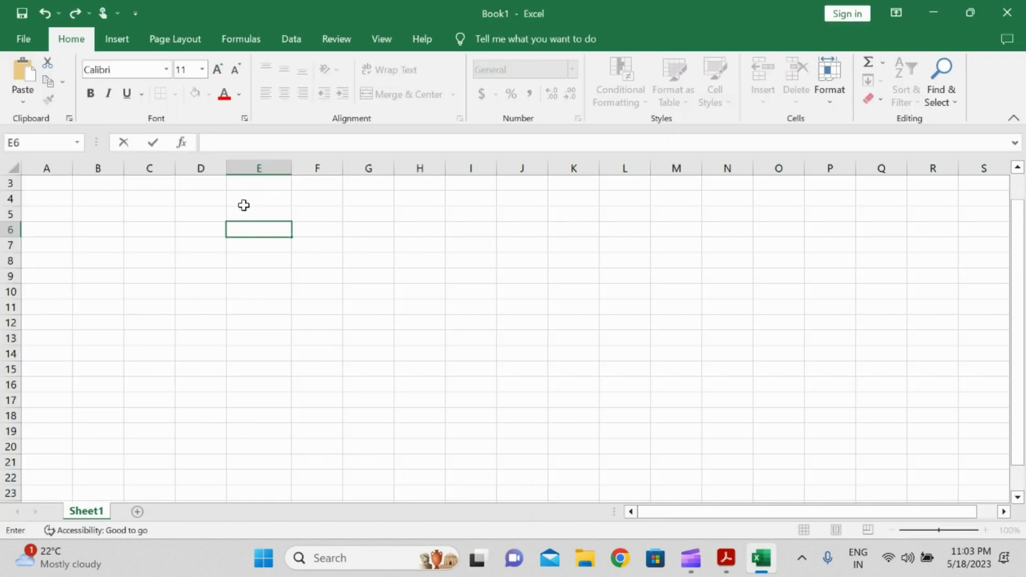
Enter the headers Time in E6 and Ground Acceleration in F6, and widen column F to fit its header
double_click(243, 229)
text(Time)
click(316, 238)
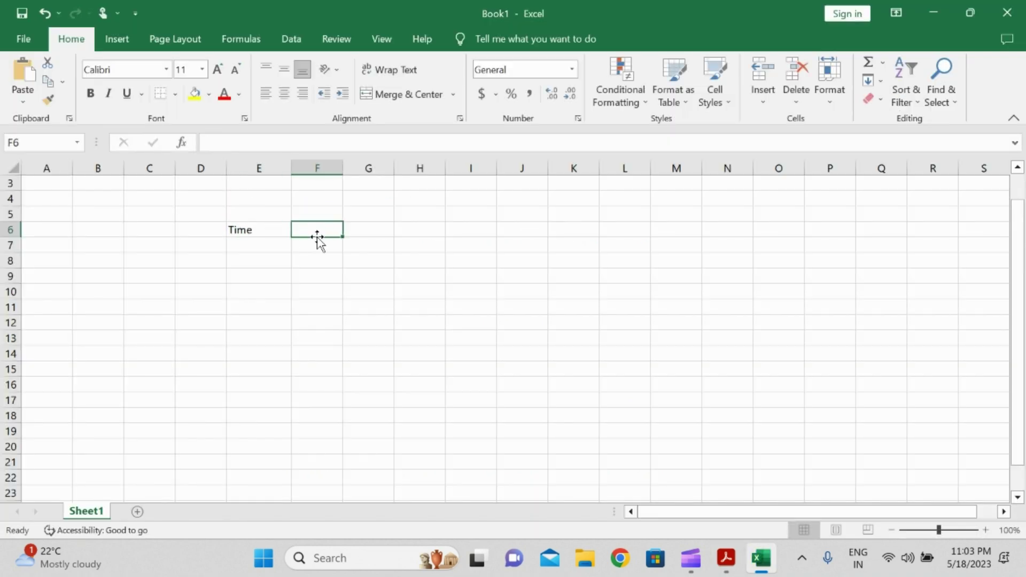
text(Ground Acceleration)
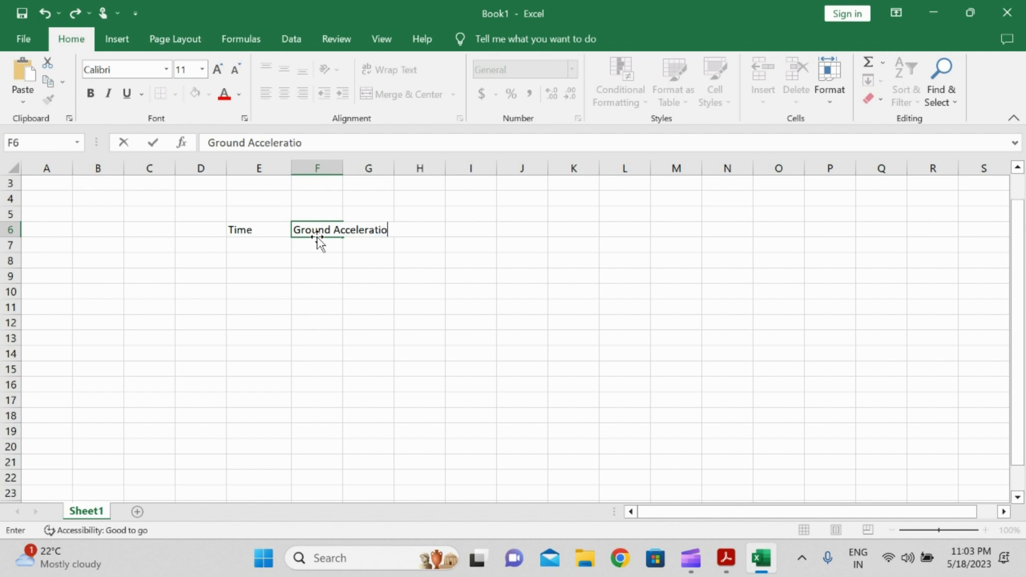
key(Return)
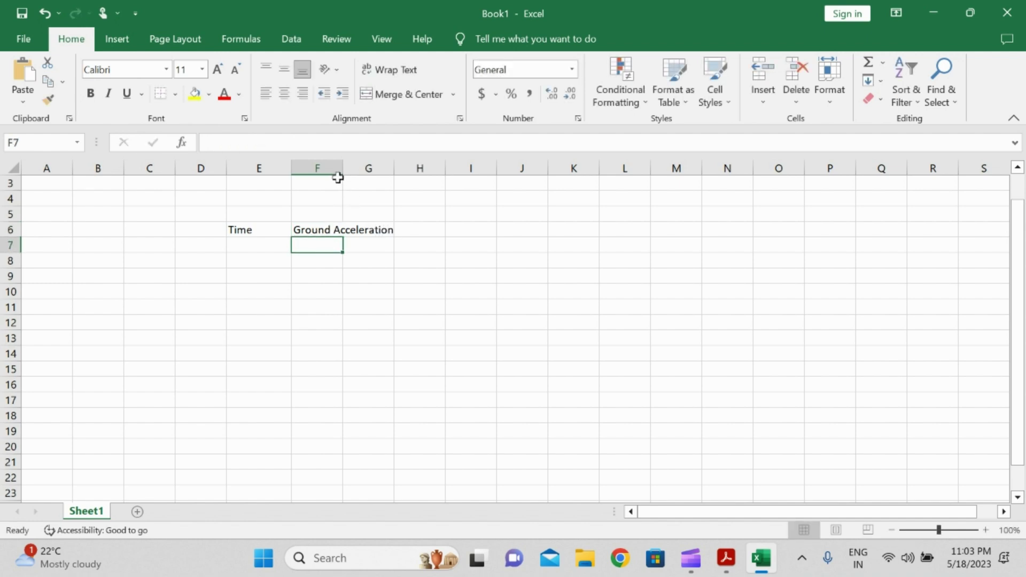
drag(343, 165, 401, 166)
Fill the first data row with time 0 in E7 and ground acceleration -0.01 in F7
click(259, 240)
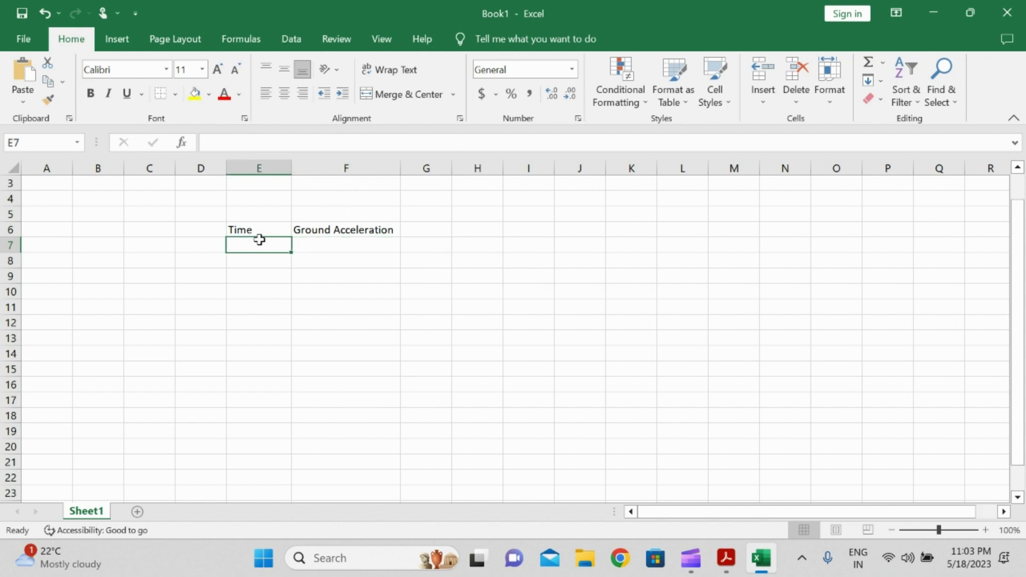
text(0)
click(319, 249)
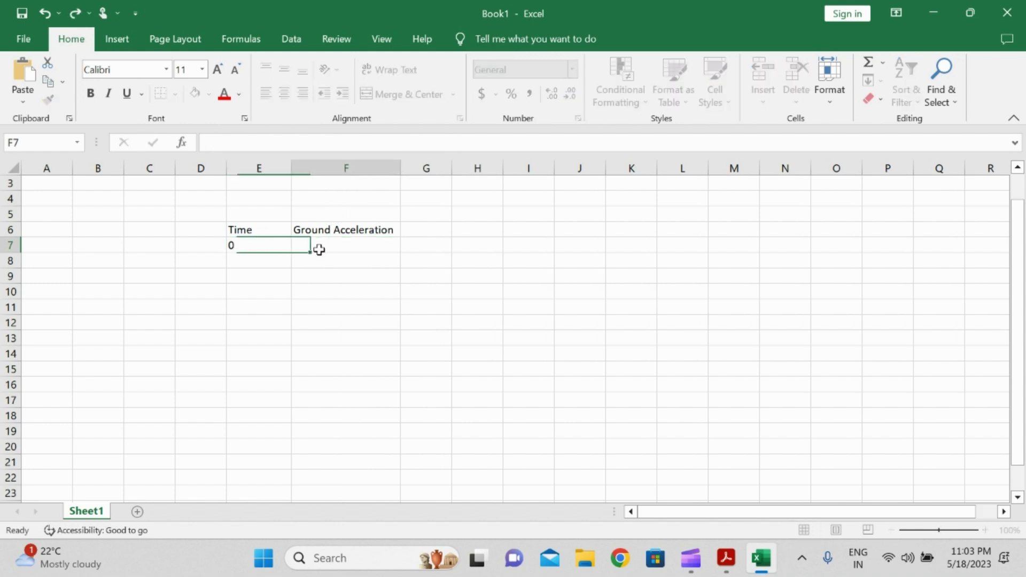
text(-0.01)
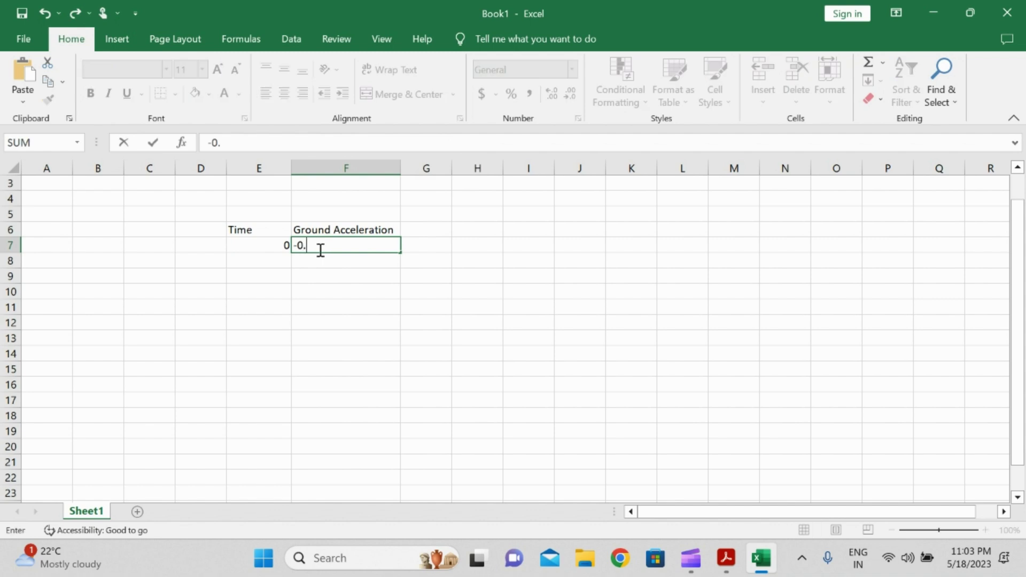
key(Return)
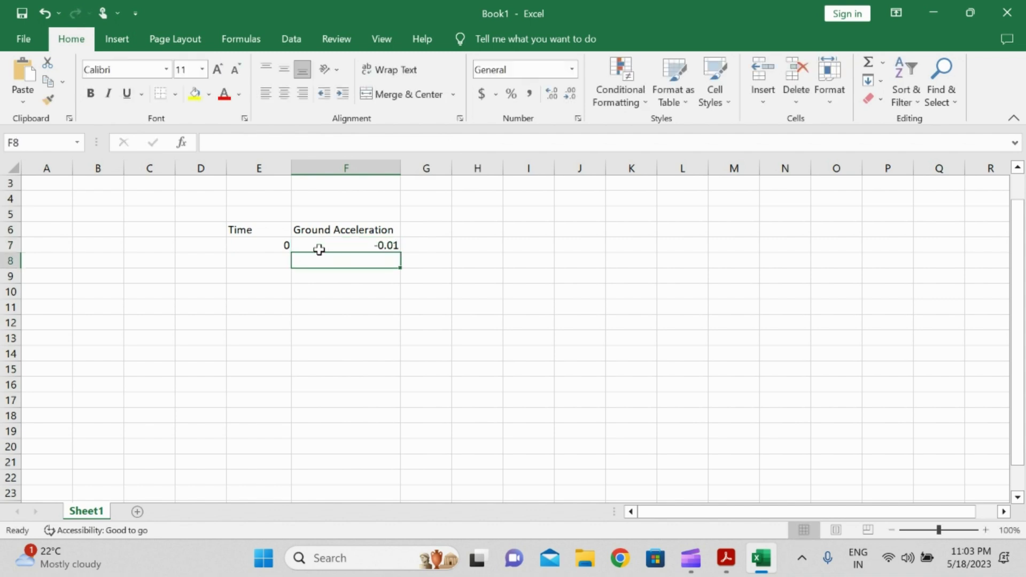
Fill the second data row with time 0.1 in E8 and ground acceleration -0.02 in F8
click(276, 258)
text(0.1)
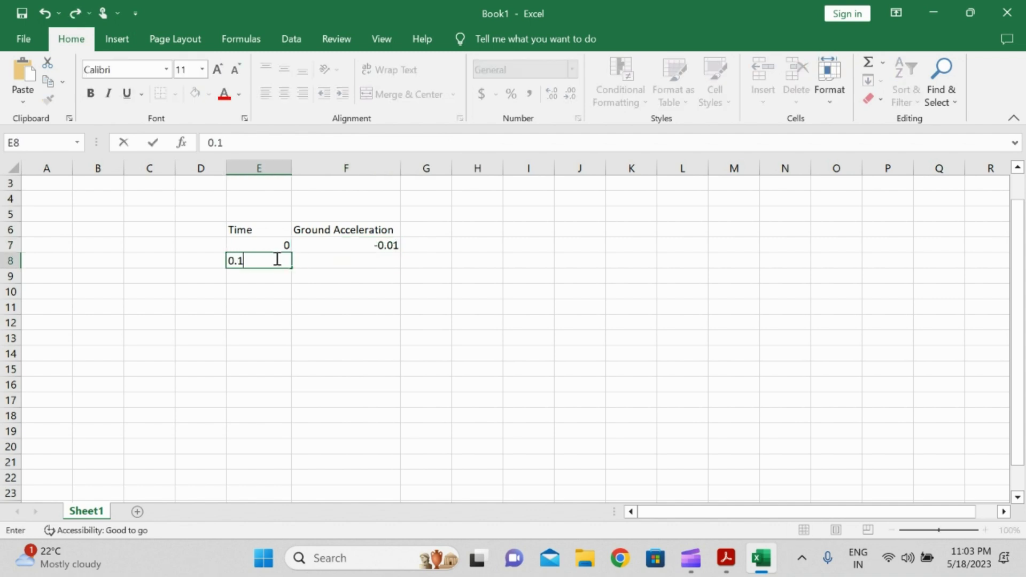
click(322, 261)
text(-)
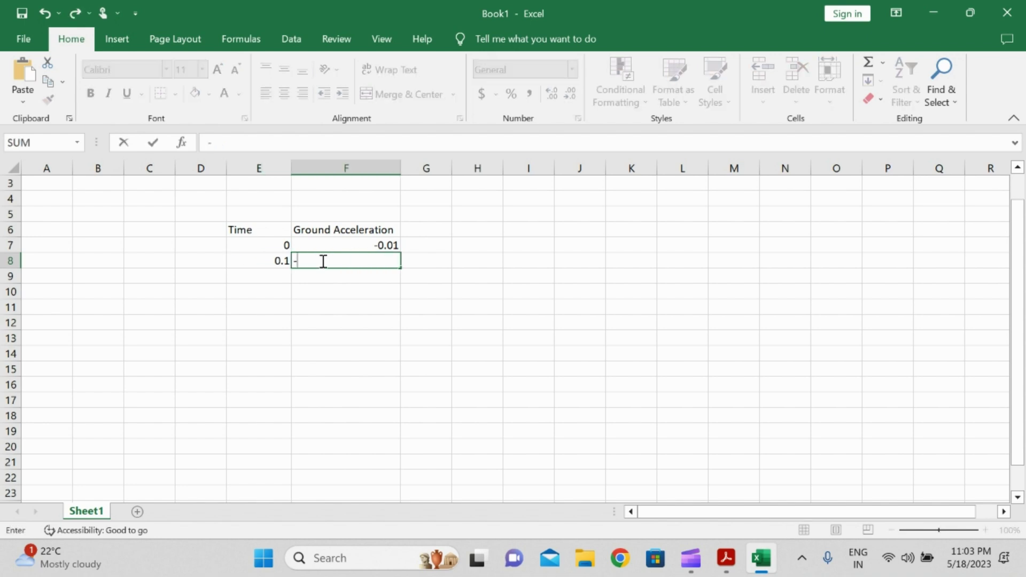
text(0.02)
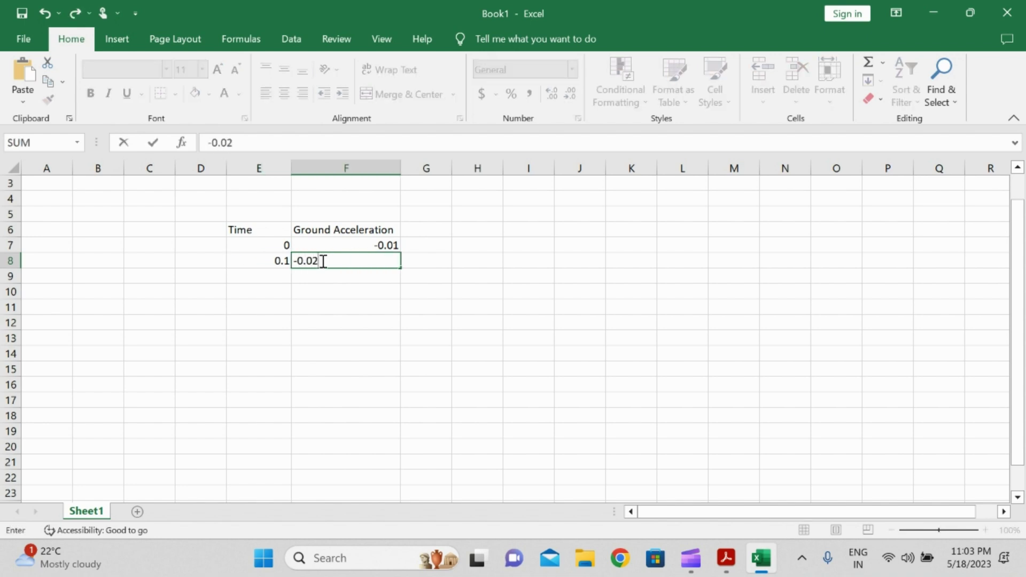
Fill the third data row with time 0.3 in E9 and ground acceleration 0.01 in F9
click(272, 279)
text(0.3)
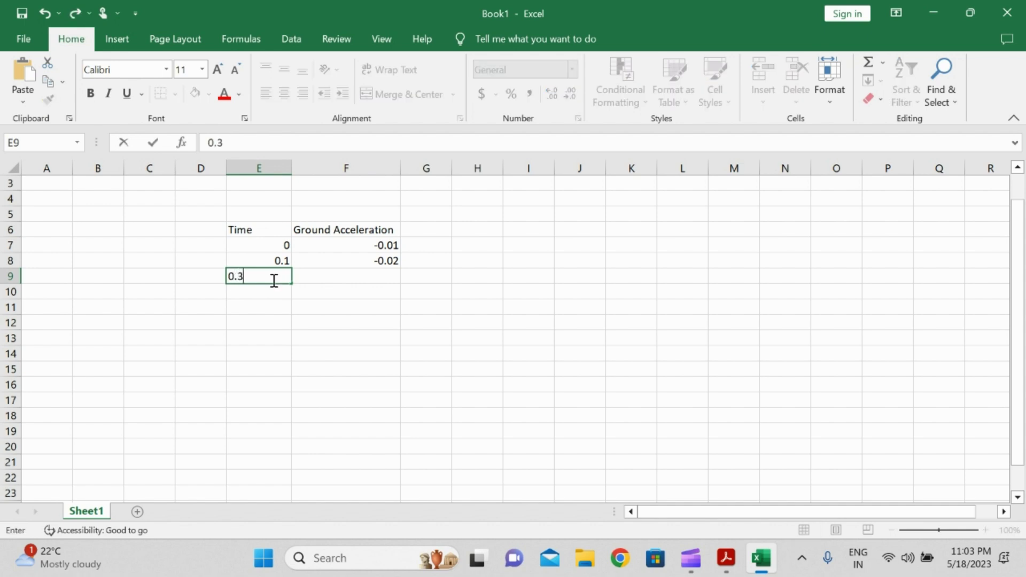
click(326, 278)
text(0.0)
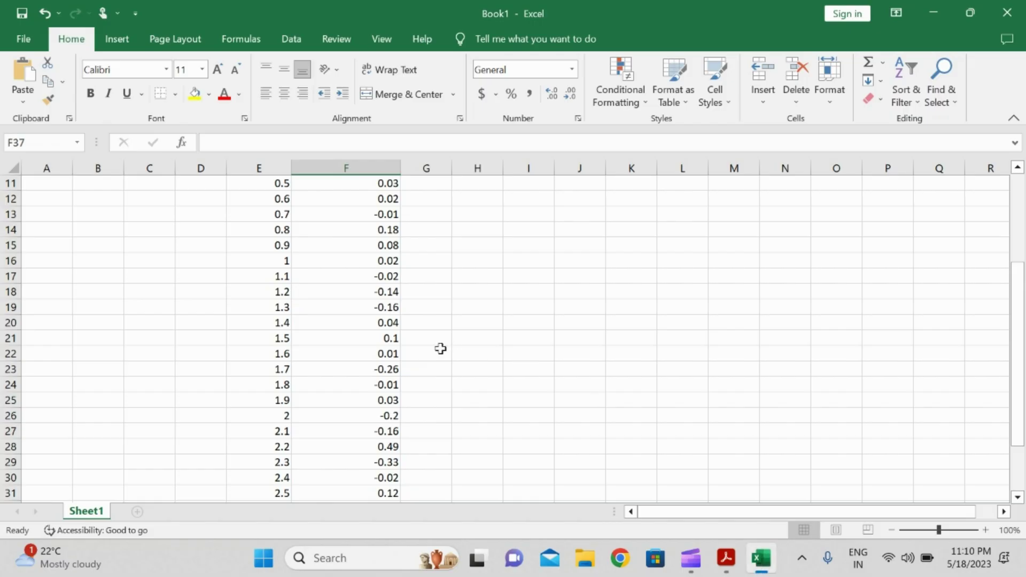
scroll(440, 349, down, 3)
scroll(441, 349, up, 4)
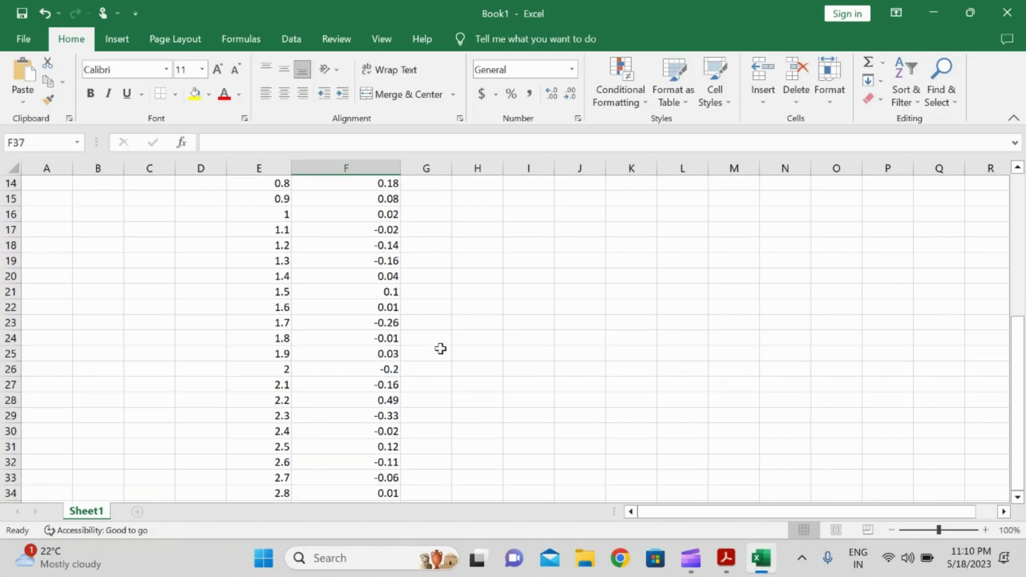
scroll(440, 348, down, 5)
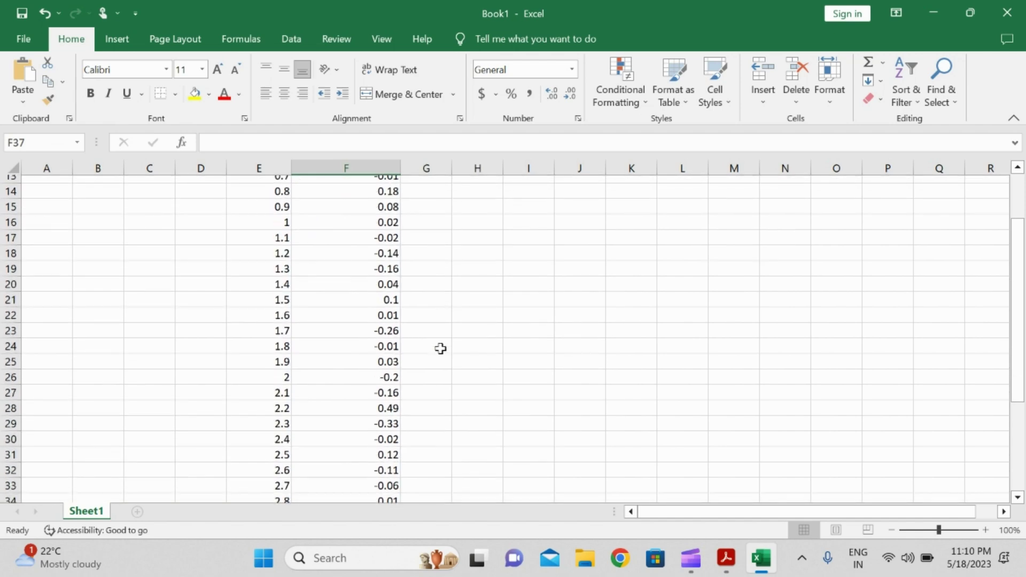
scroll(440, 348, up, 4)
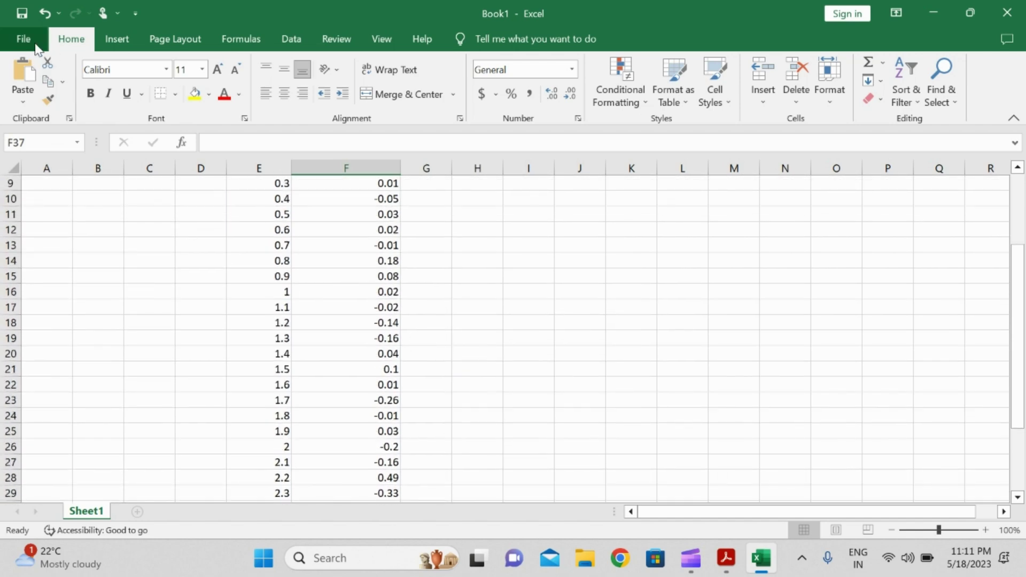
Save the workbook to the Desktop as Seismo in CSV (Comma delimited) format, keeping that format
click(34, 46)
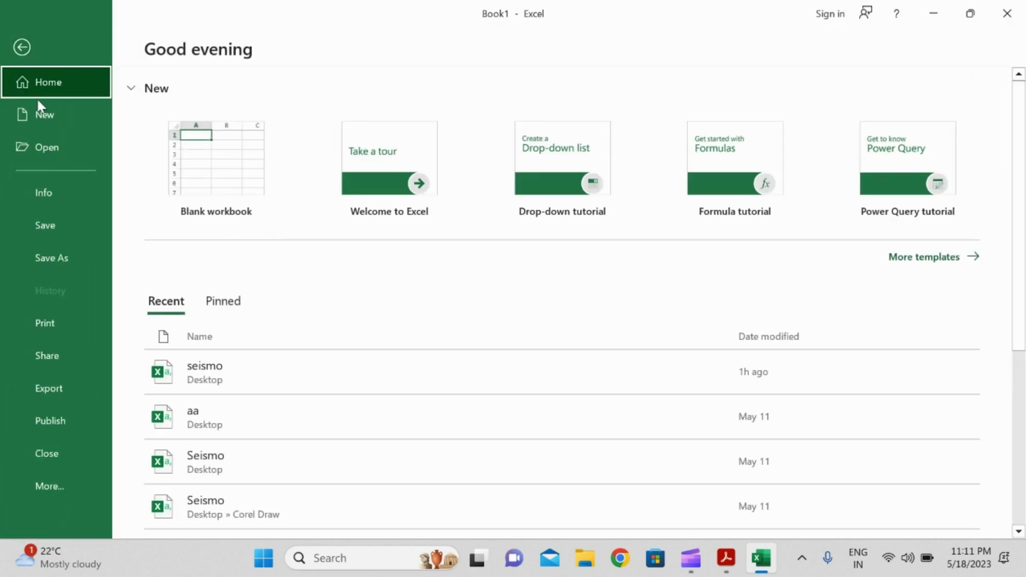
click(63, 257)
click(560, 190)
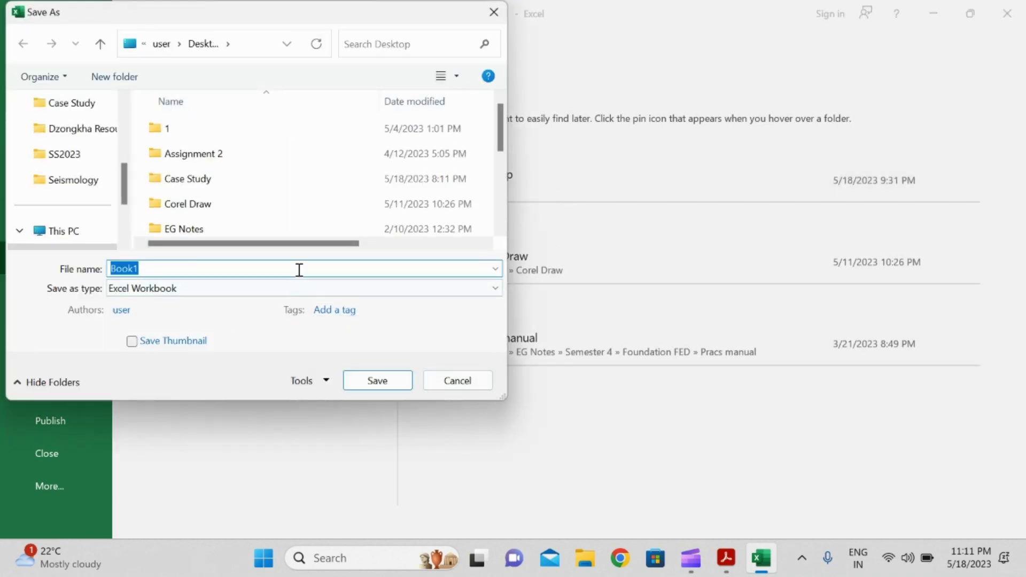
text(S)
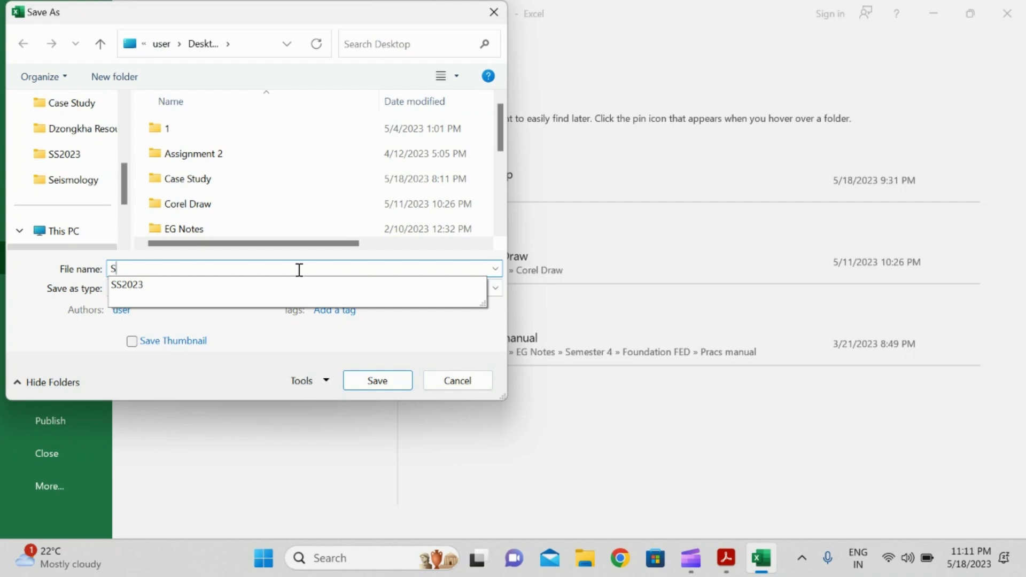
text(eismo)
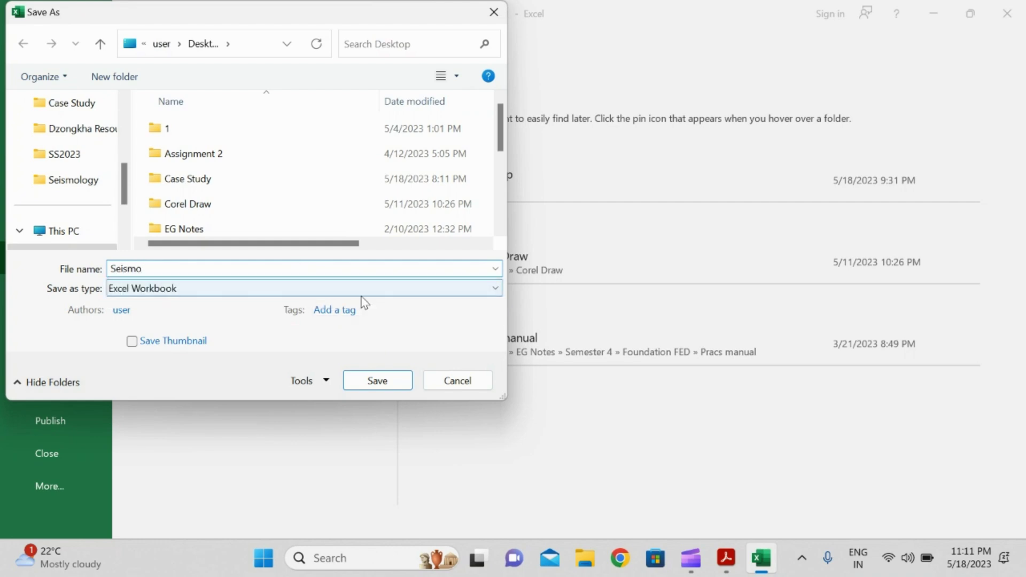
click(436, 292)
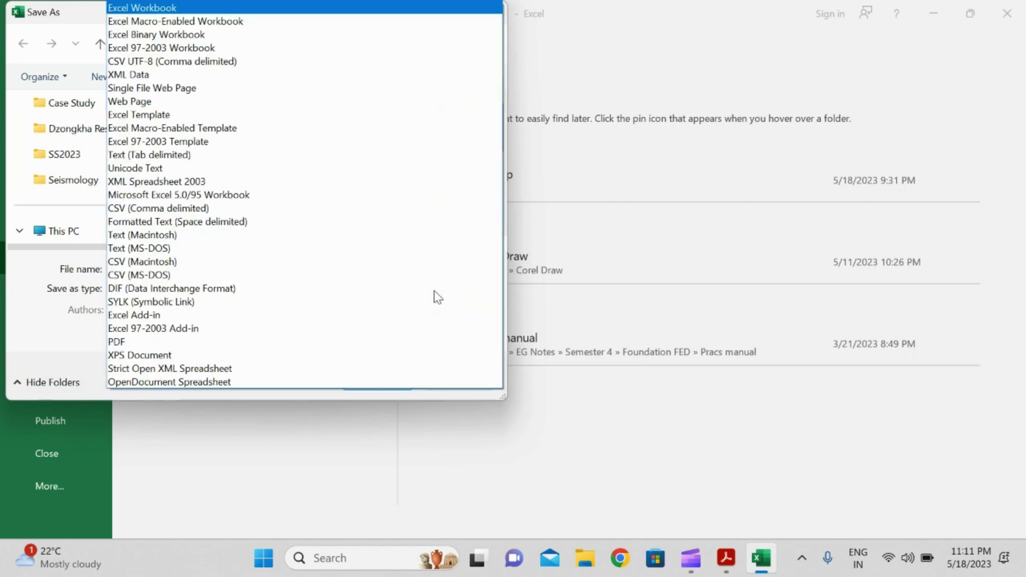
click(198, 212)
click(378, 361)
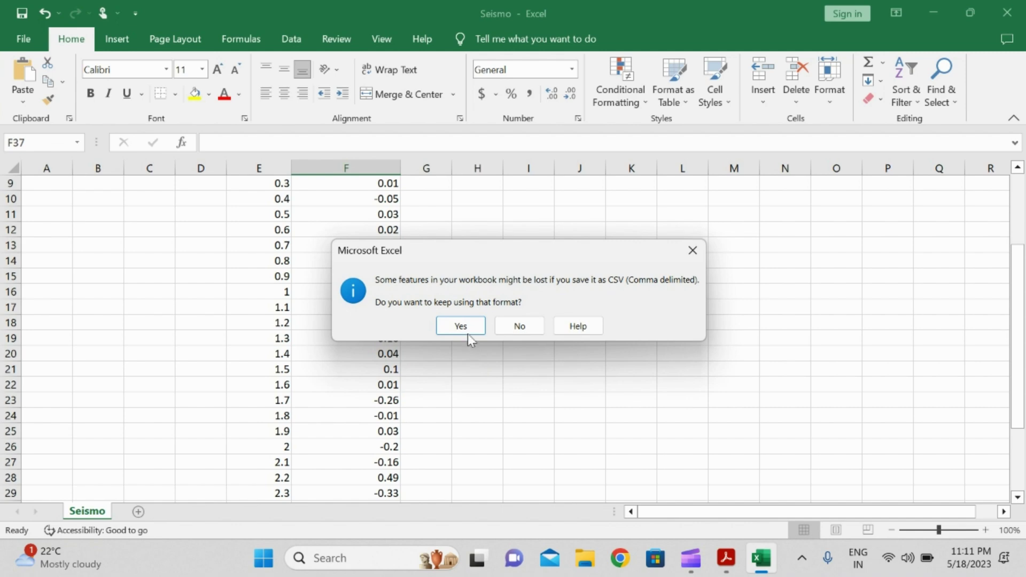
click(460, 326)
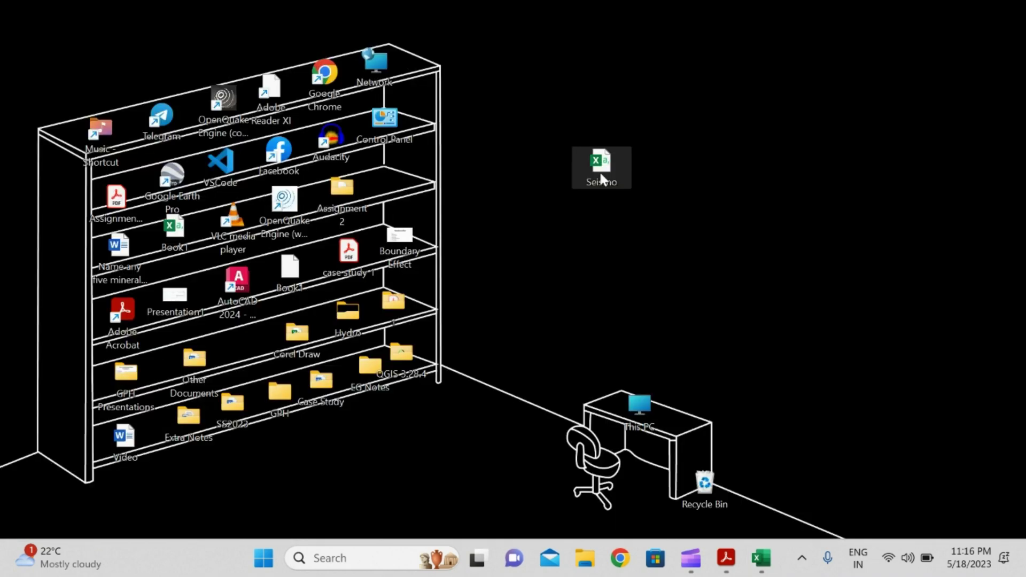
Open the Seismo CSV file from the desktop in Notepad and maximize its window
right_click(601, 179)
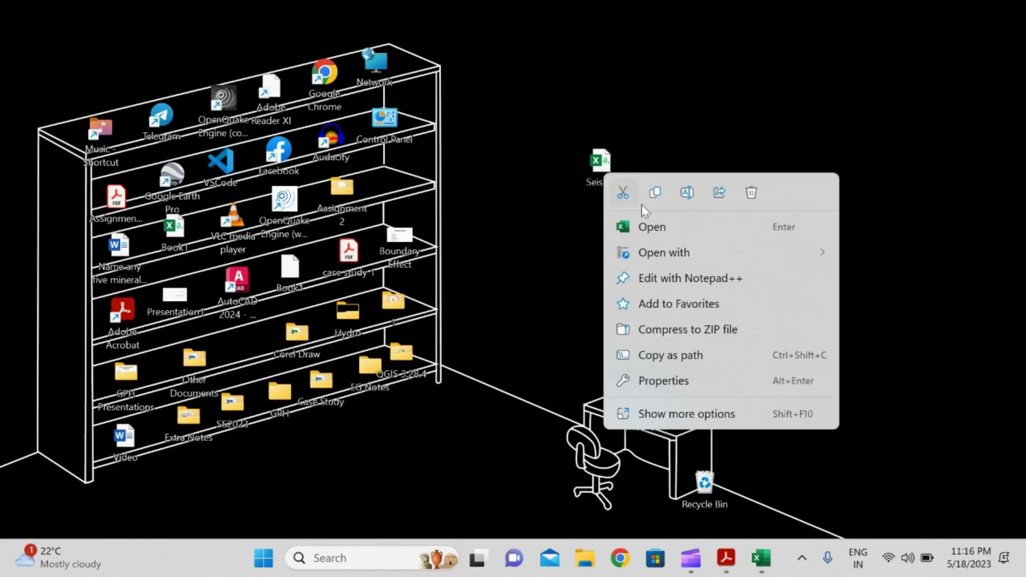
mouse_move(663, 255)
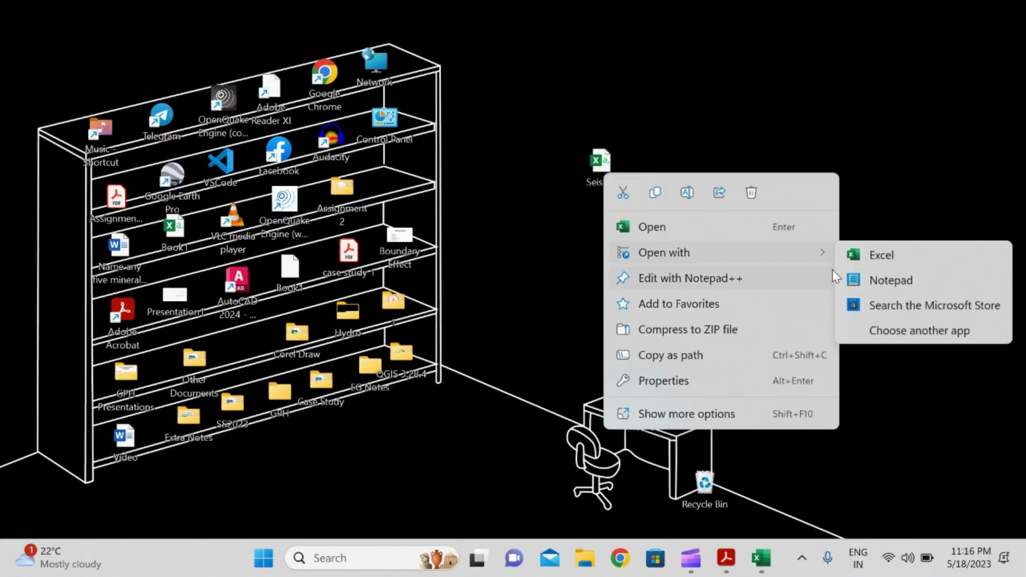
click(868, 278)
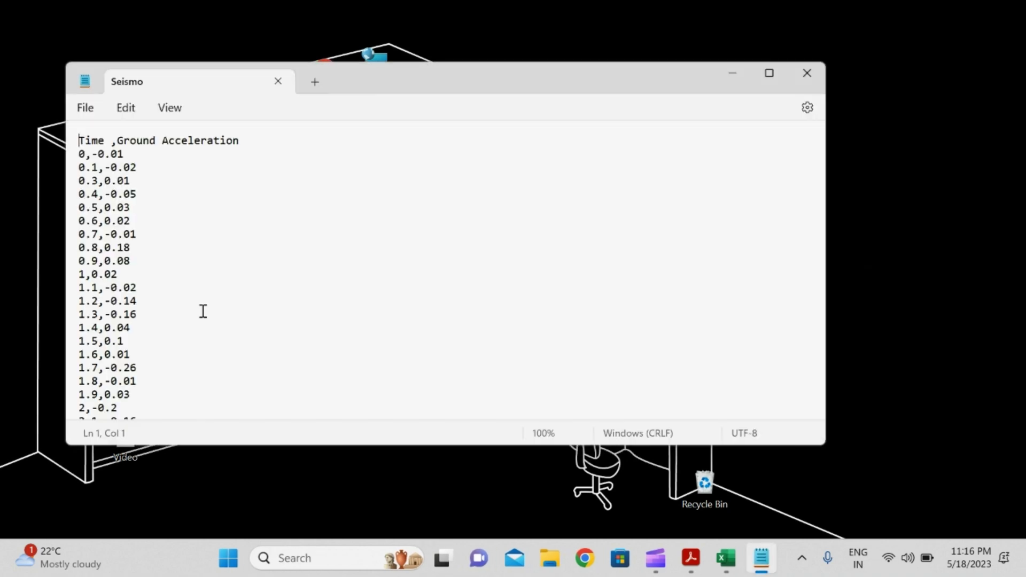
click(769, 74)
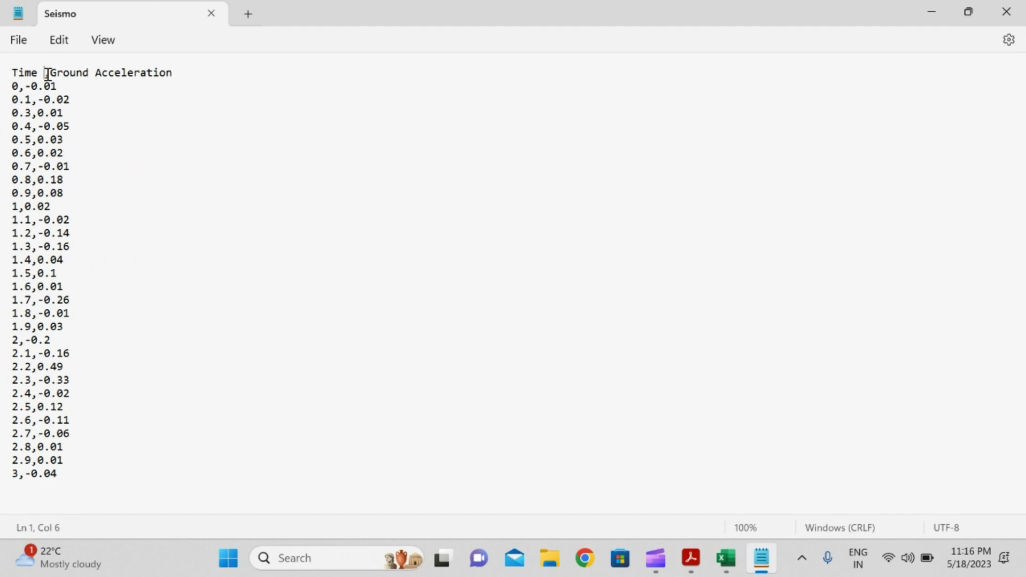
Replace the comma in the header and every data row with spaces, aligning the time and ground acceleration values in two columns
key(Delete)
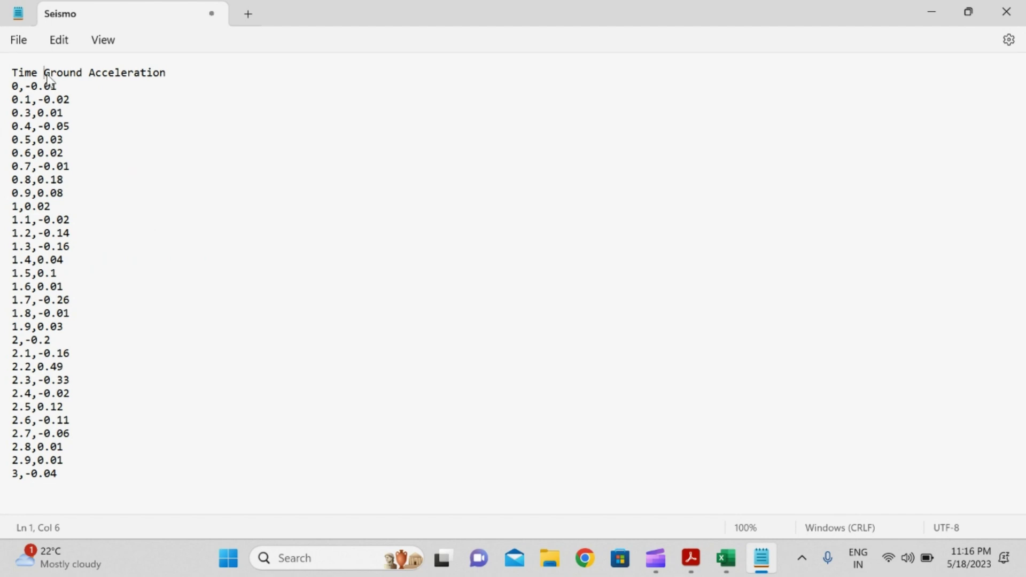
click(27, 86)
key(BackSpace)
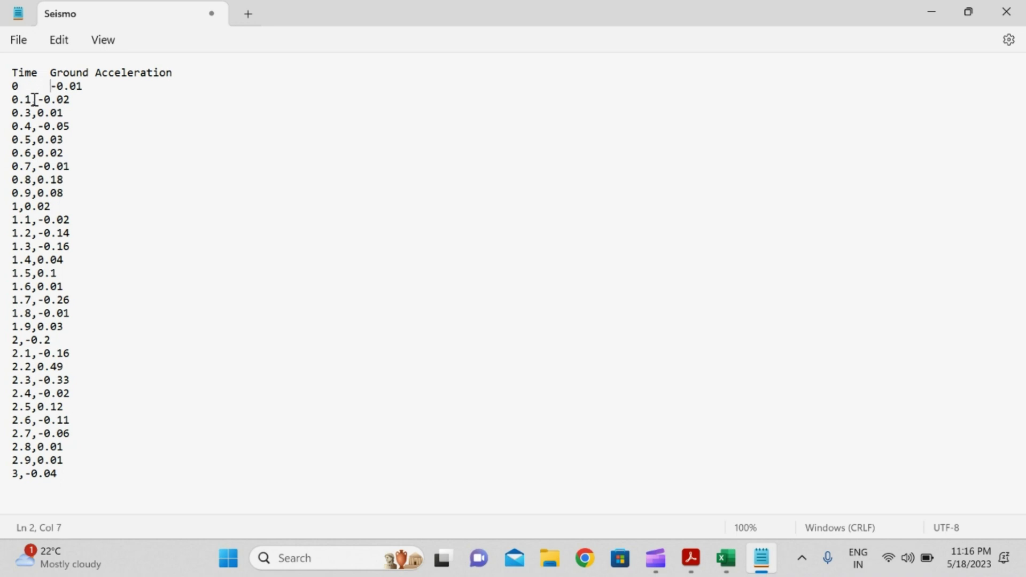
key(Delete)
key(BackSpace)
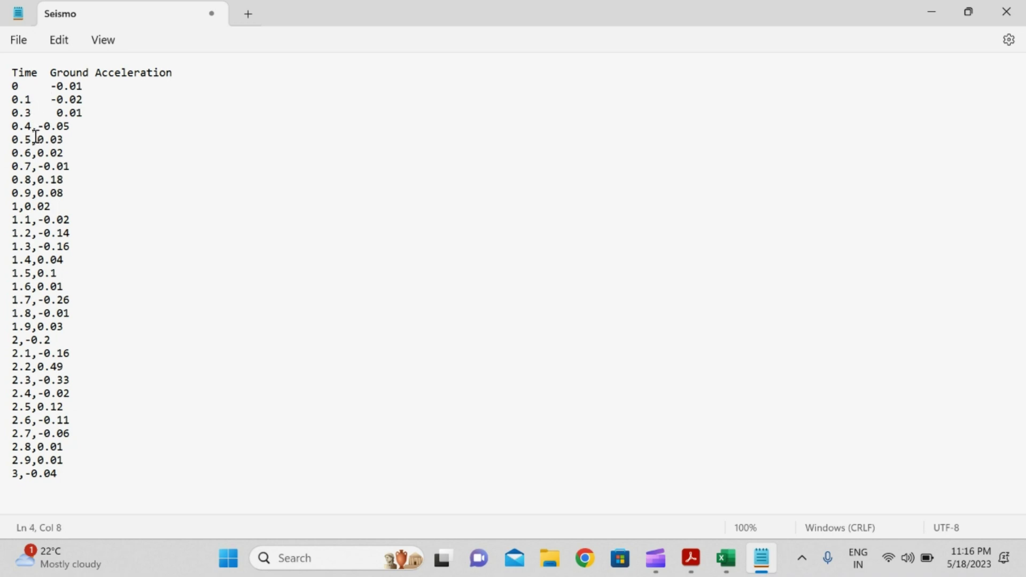
key(BackSpace)
key(BackSpace)
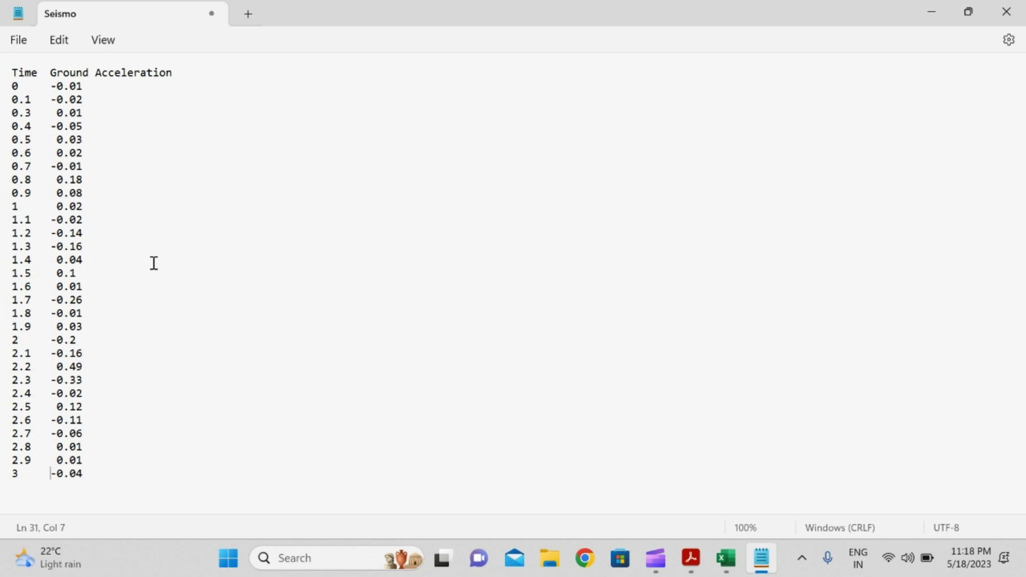
Save the edited text to the Desktop as Seismo.dat and close Notepad
click(19, 40)
click(74, 180)
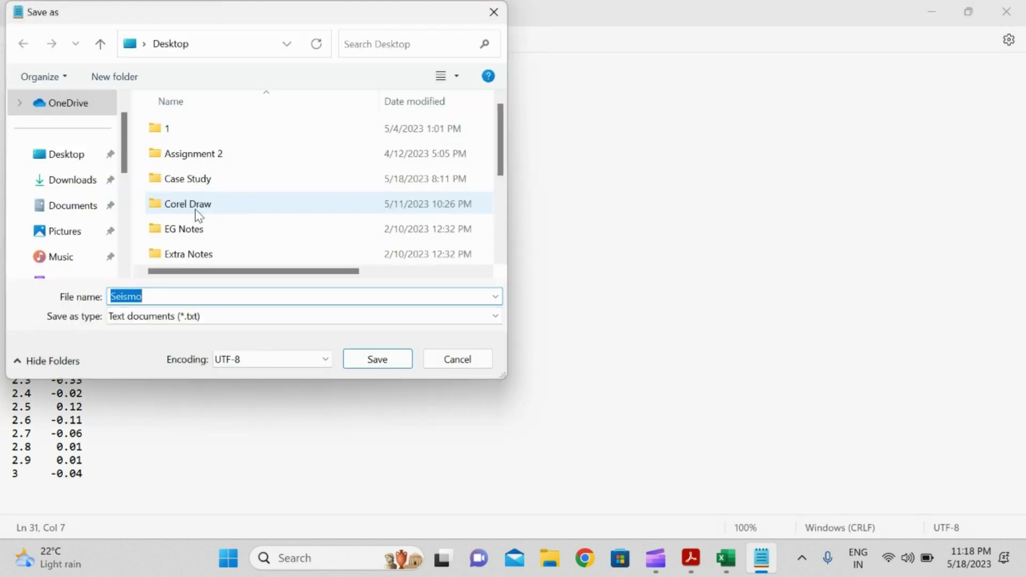
click(67, 157)
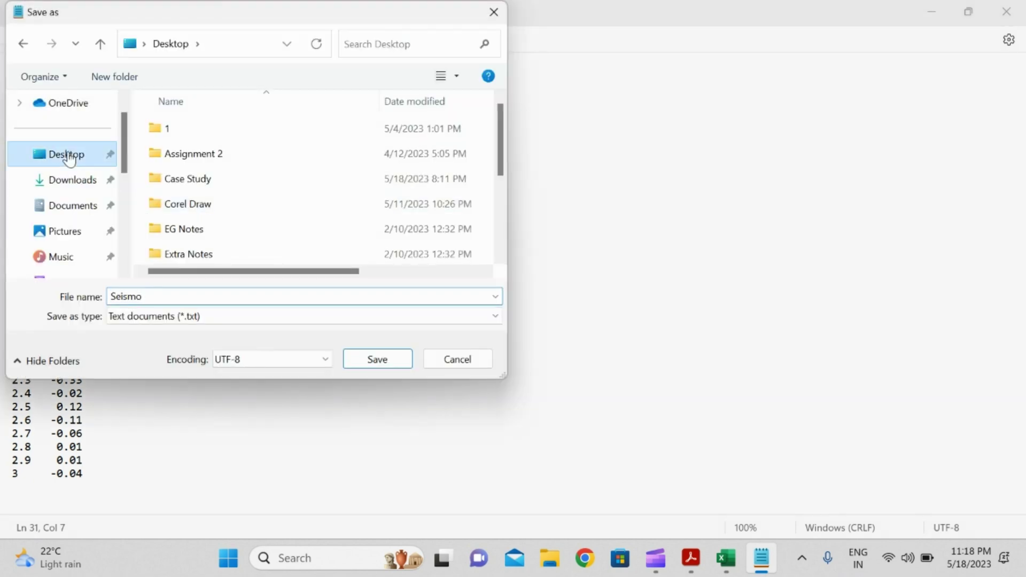
double_click(230, 297)
click(229, 299)
text(.dat)
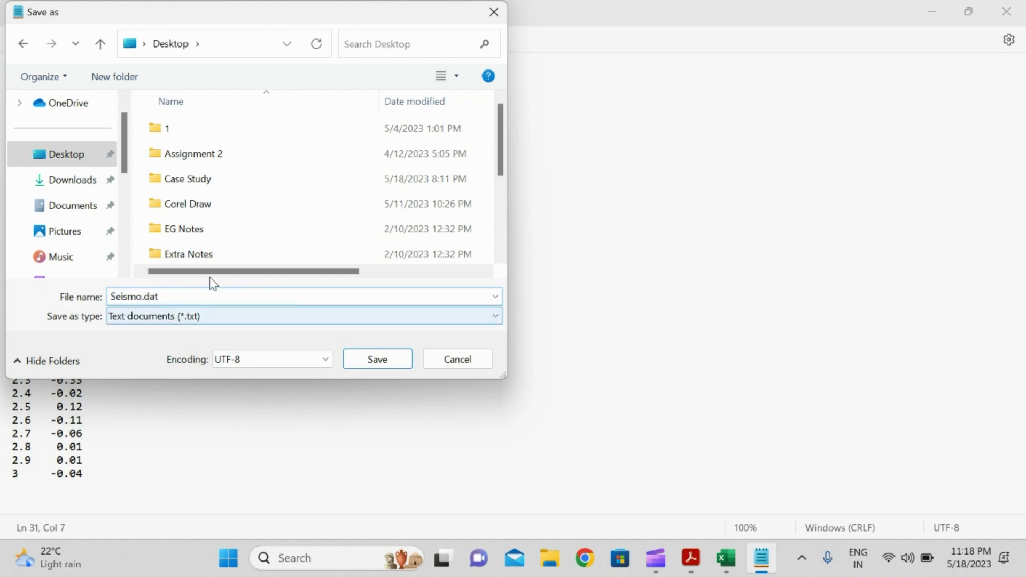
click(380, 361)
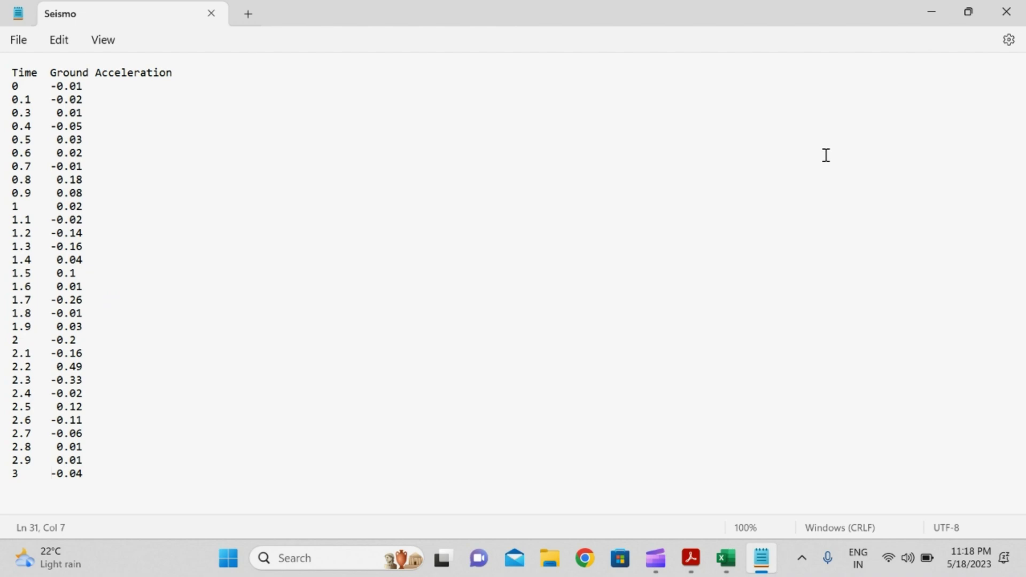
click(1006, 12)
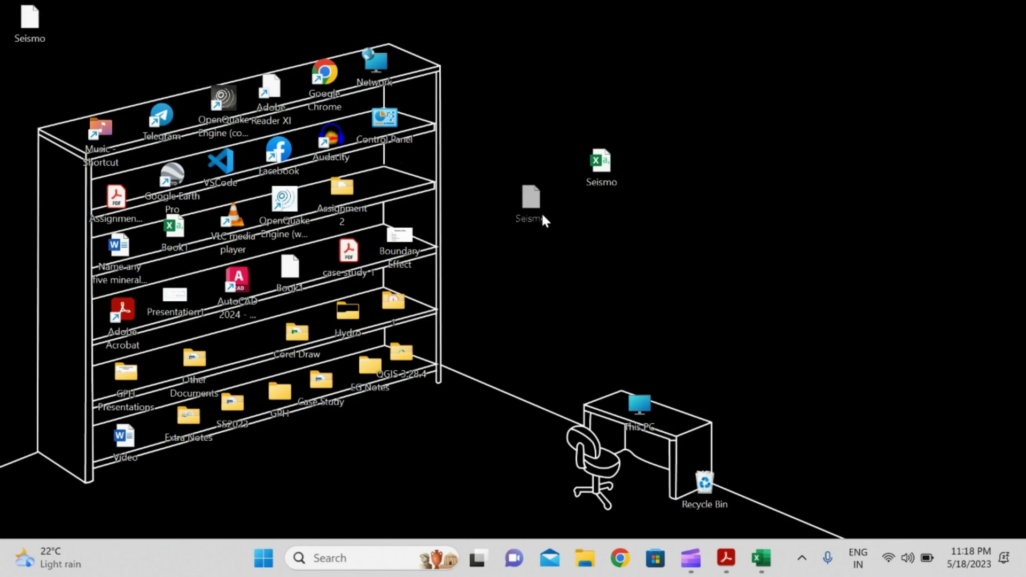
Move the Seismo.dat file below the Seismo CSV on the desktop and open it in a maximized Notepad window
drag(543, 215, 581, 235)
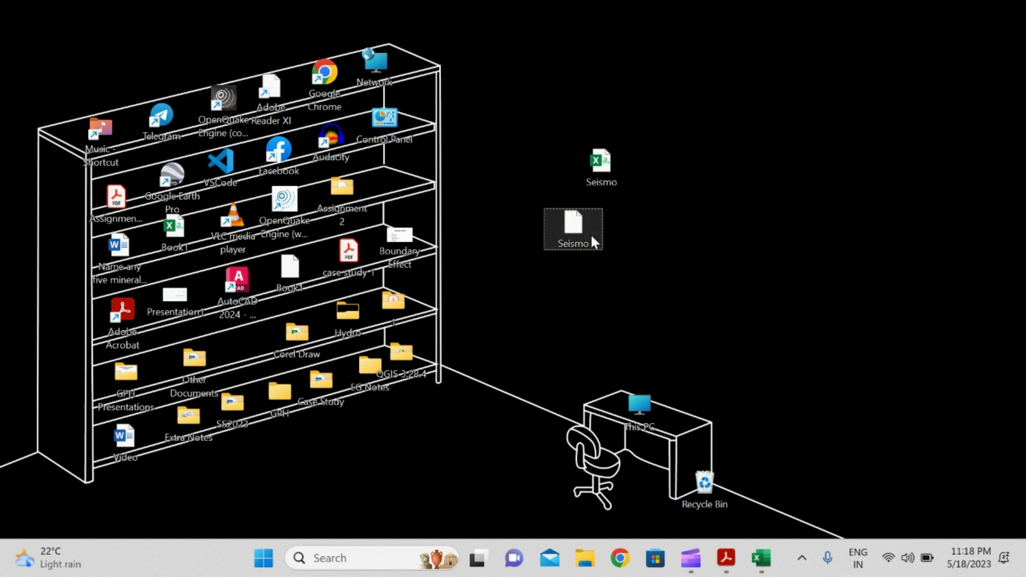
double_click(592, 237)
click(442, 216)
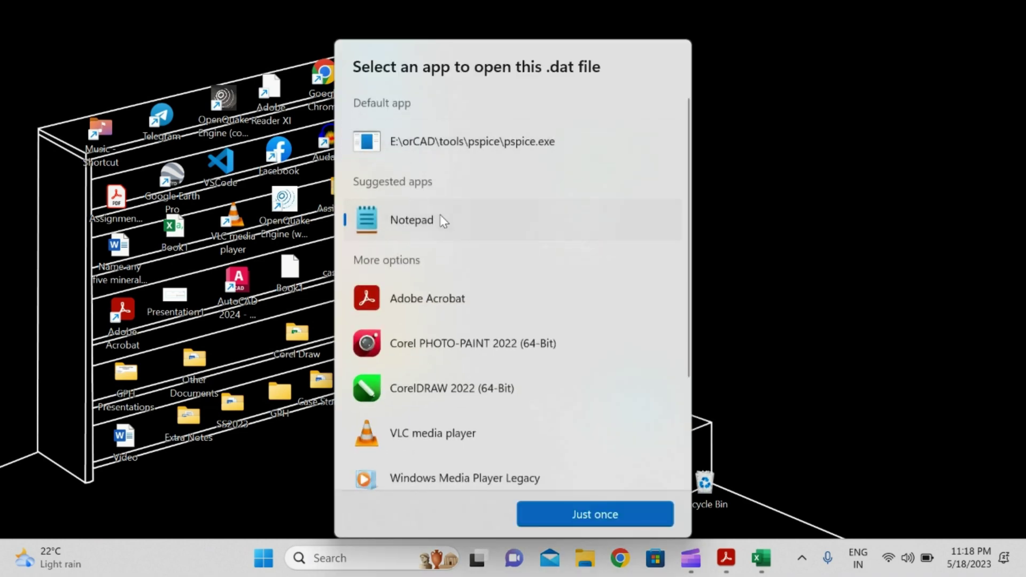
click(575, 515)
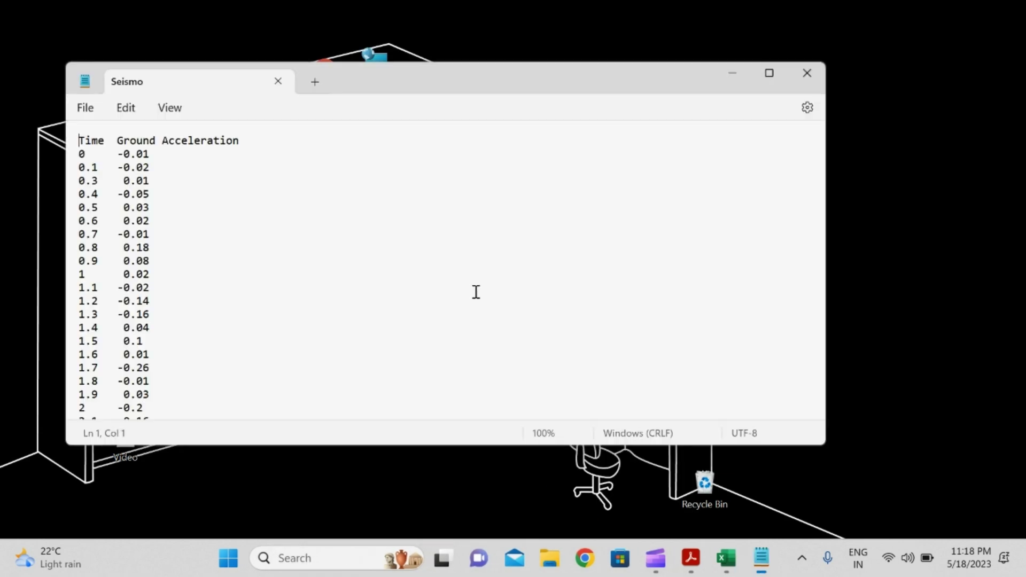
click(769, 73)
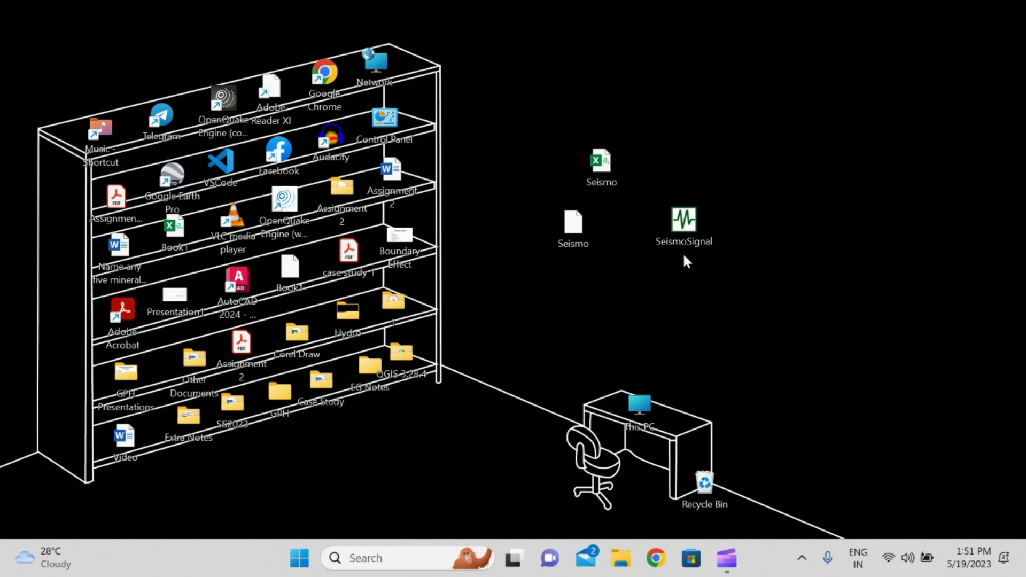
Launch SeismoSignal from the desktop in trial mode and open the Desktop's Seismo.dat file
double_click(683, 225)
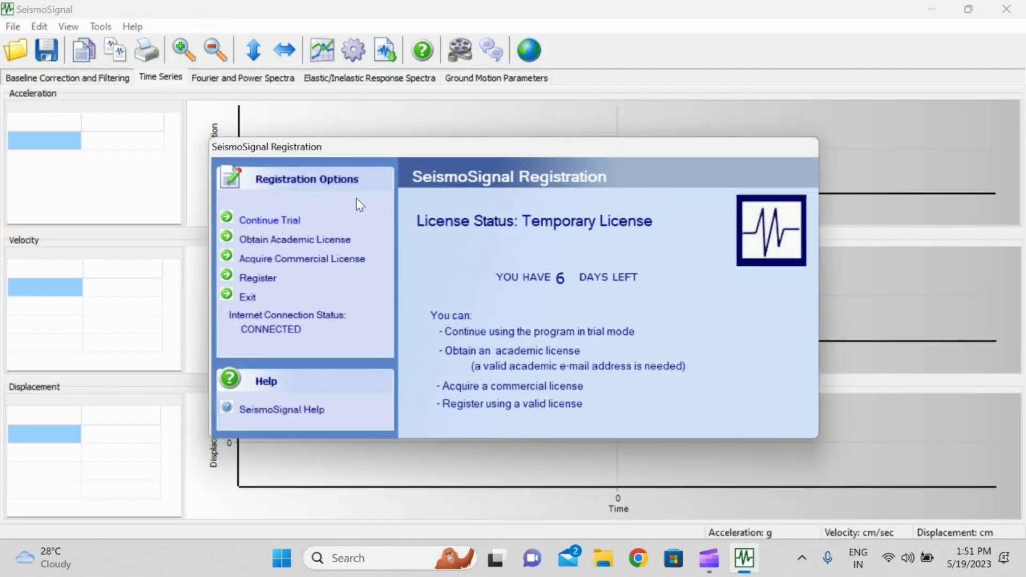
click(265, 220)
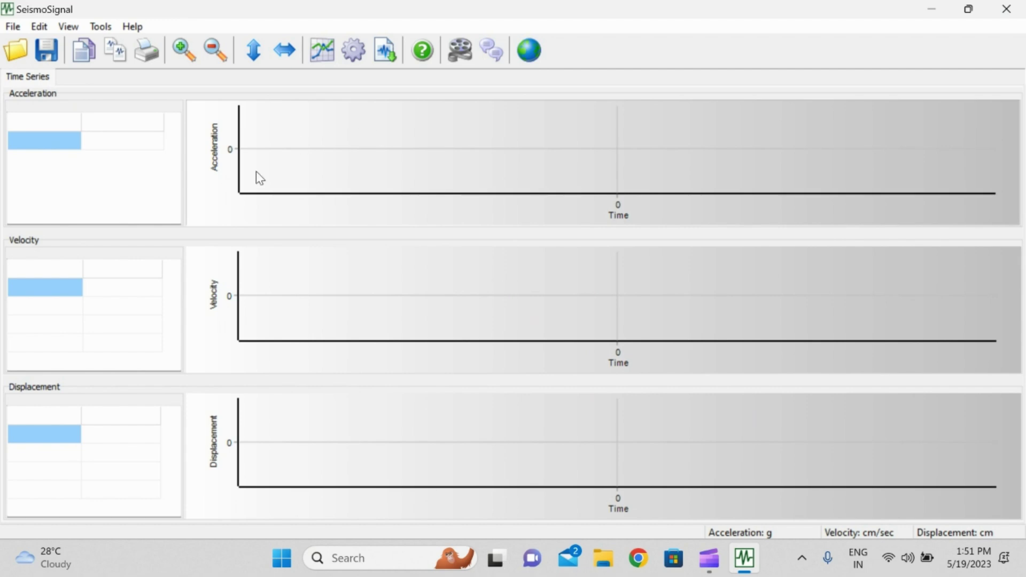
click(12, 27)
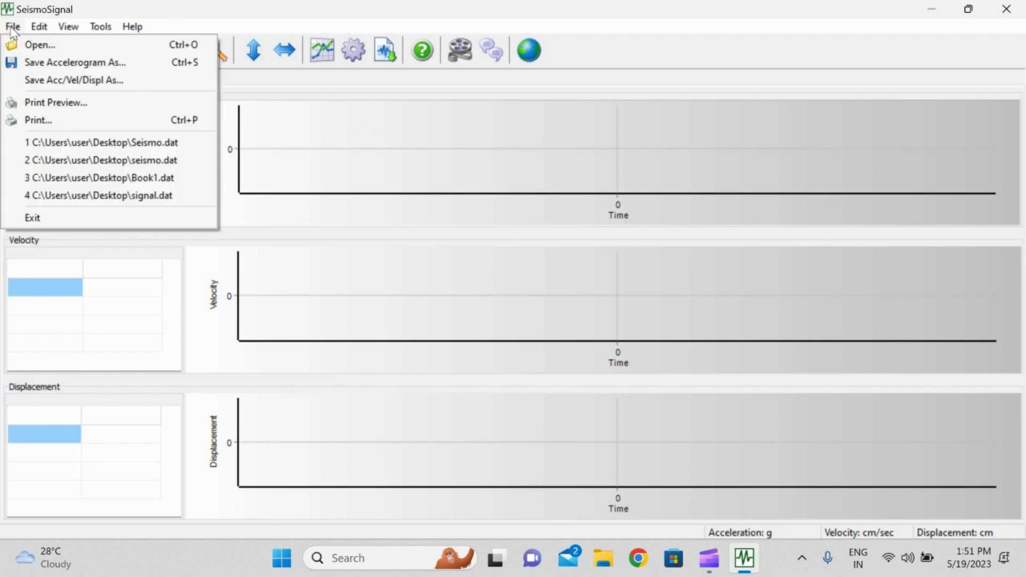
click(40, 42)
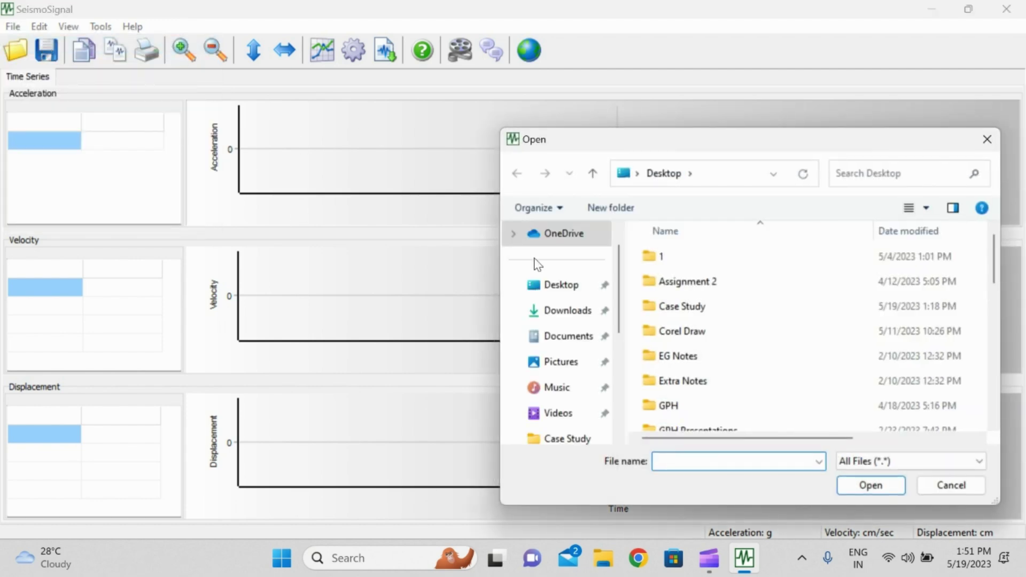
scroll(706, 370, down, 3)
scroll(706, 370, down, 3)
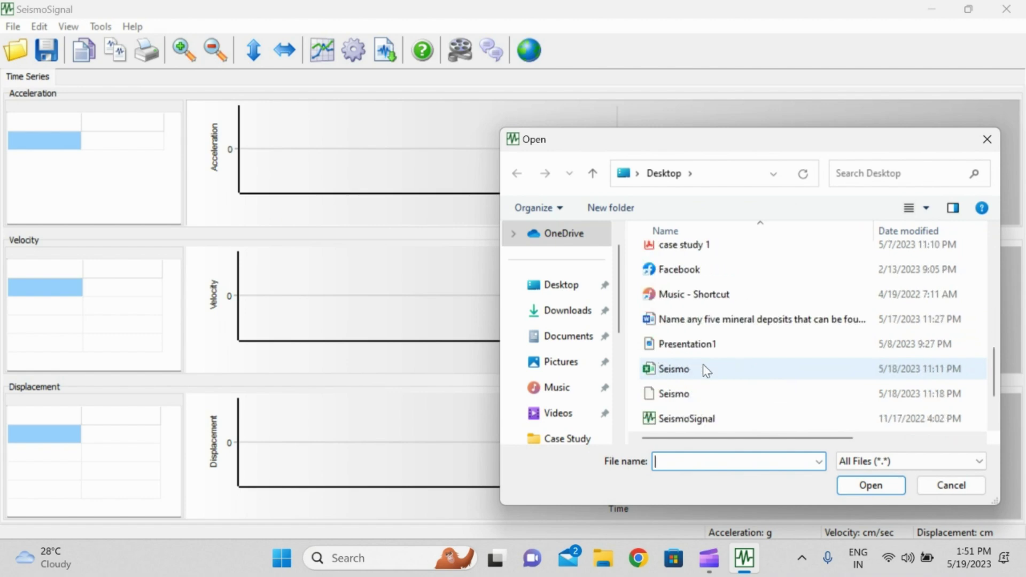
double_click(681, 393)
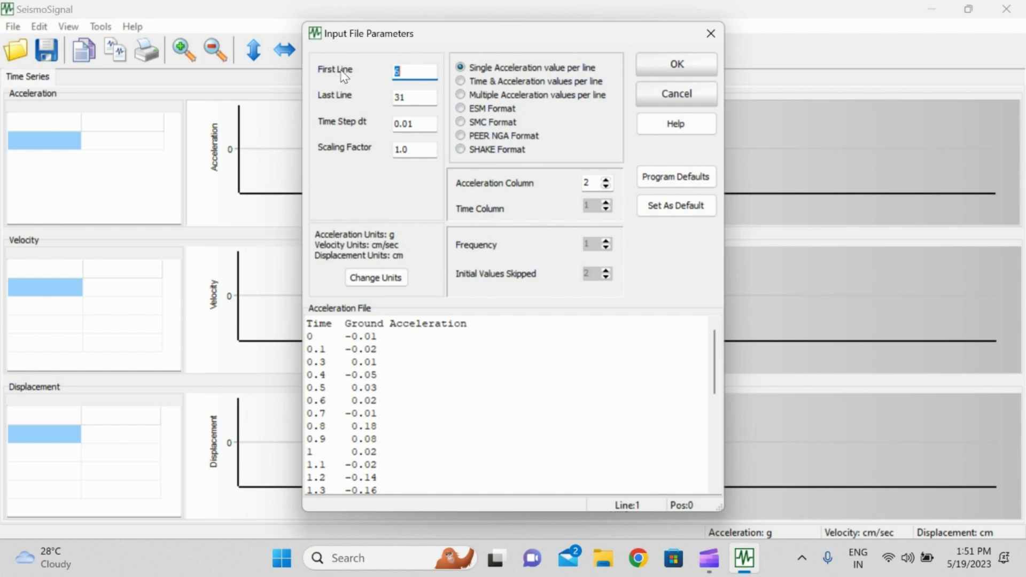
Set the first line to read from the acceleration file to 2 and check the line number of its last data row
click(397, 71)
click(381, 337)
click(414, 73)
key(BackSpace)
text(2)
scroll(415, 389, down, 6)
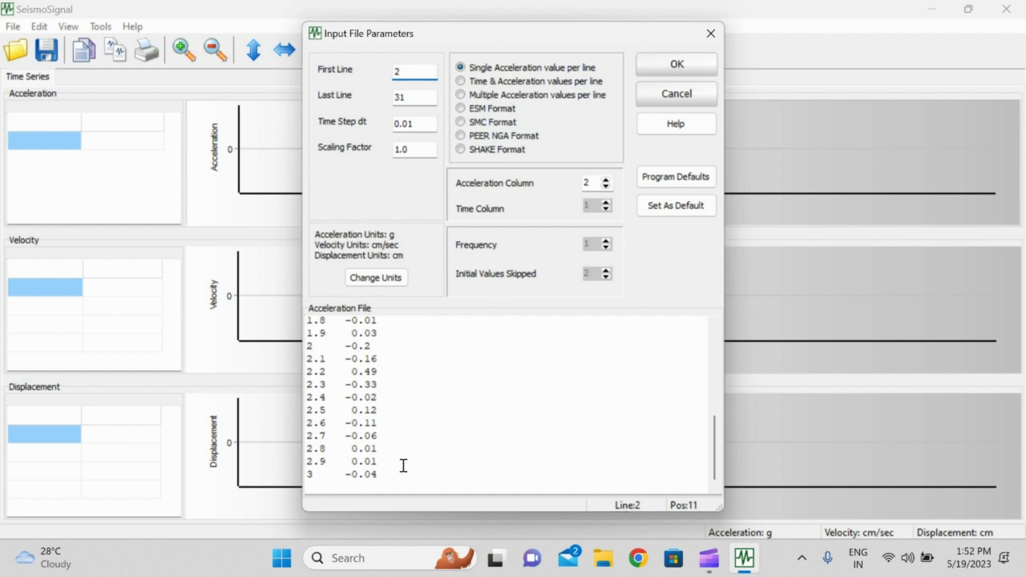
click(376, 477)
Set the input file's time step dt to 0.1 and its scaling factor to 0.1
click(409, 123)
click(418, 151)
key(BackSpace)
text(-)
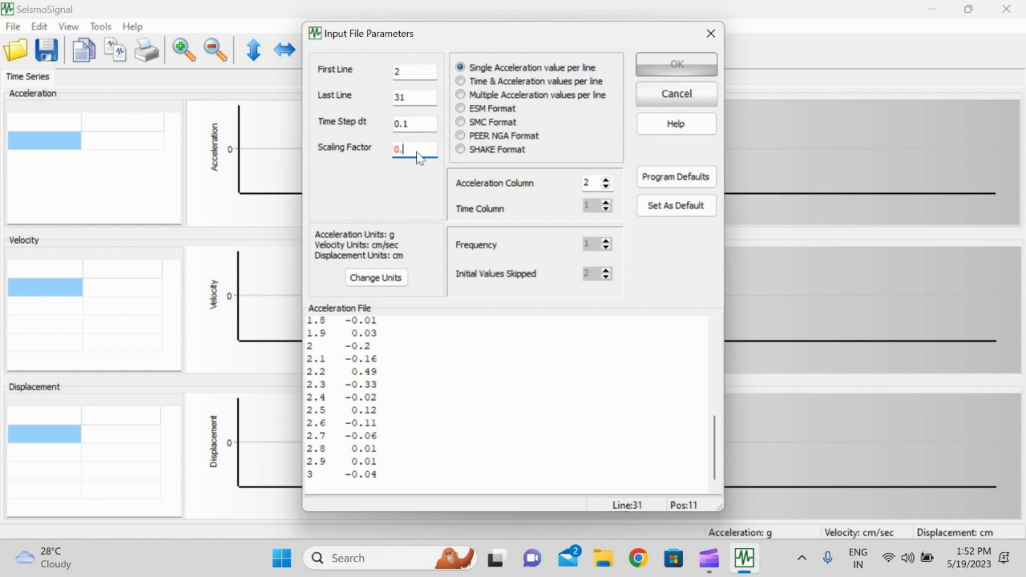
text(1)
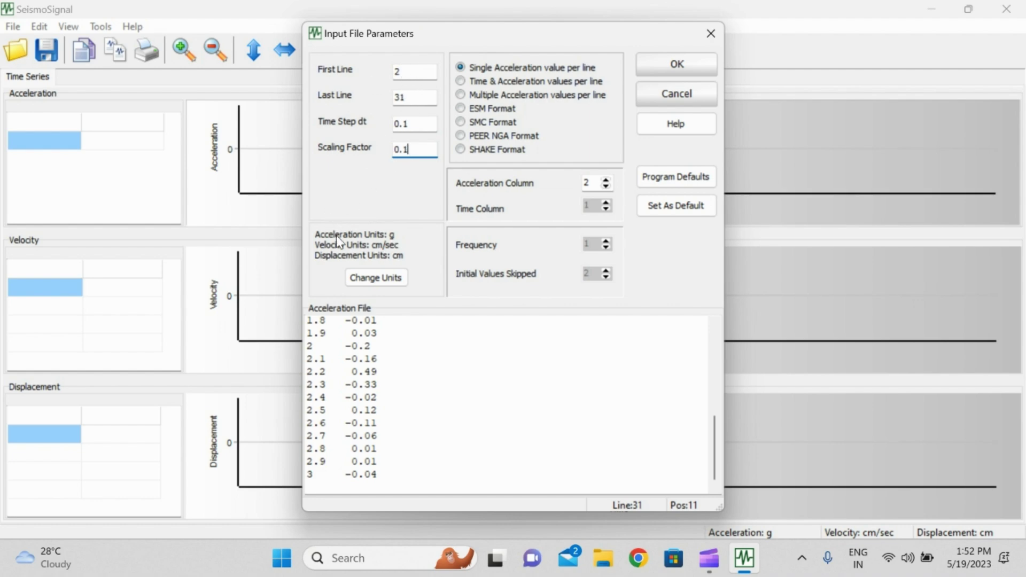
Accept the units g, cm/sec and cm, choose Time & Acceleration values per line, and load the record
click(375, 278)
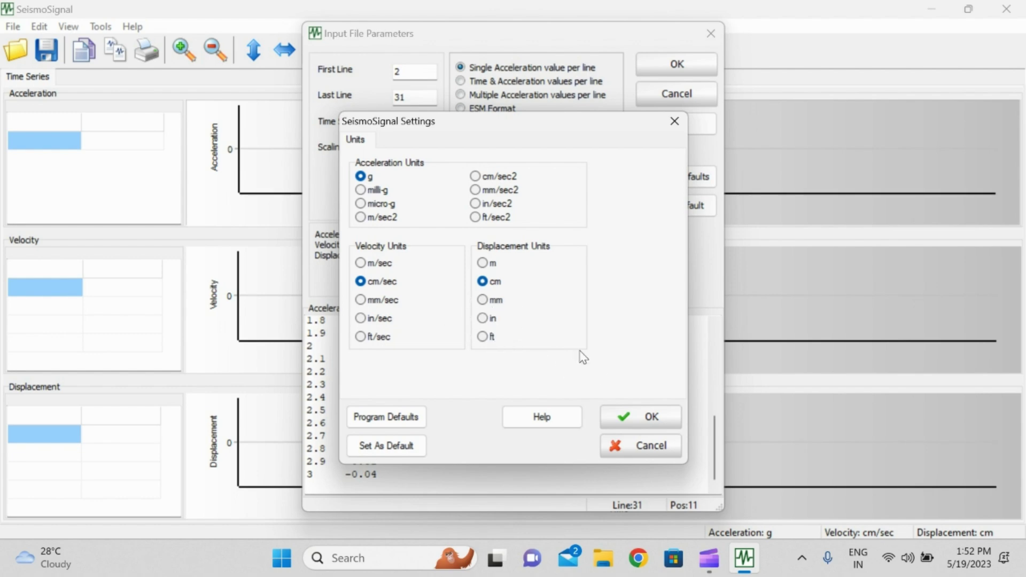
click(621, 413)
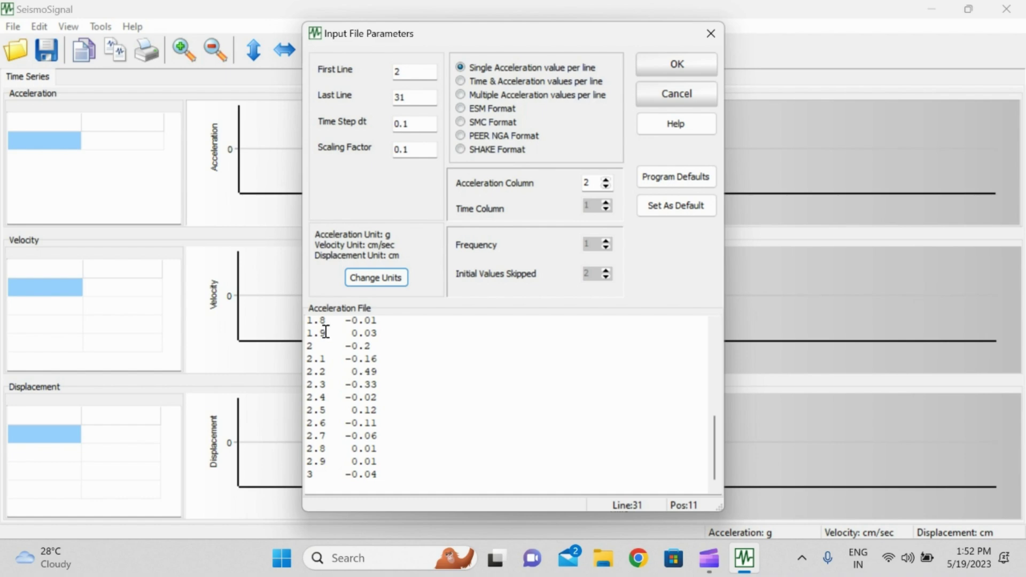
scroll(352, 325, up, 6)
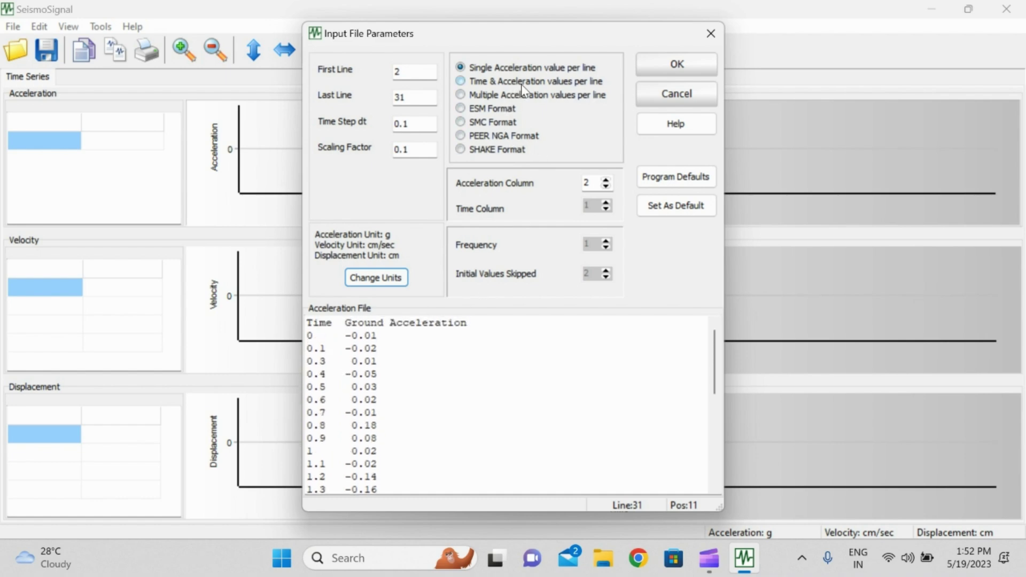
click(494, 84)
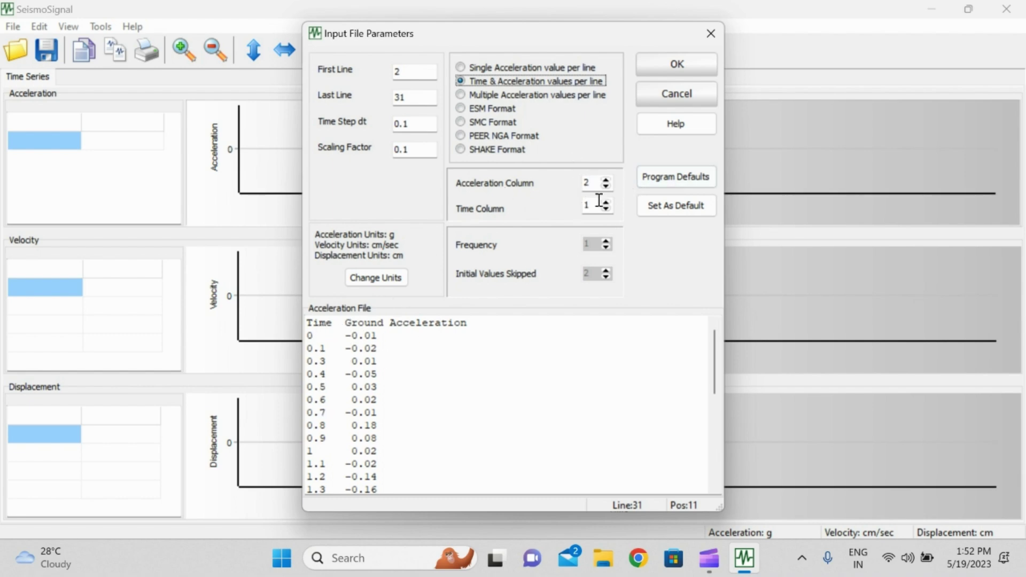
click(665, 65)
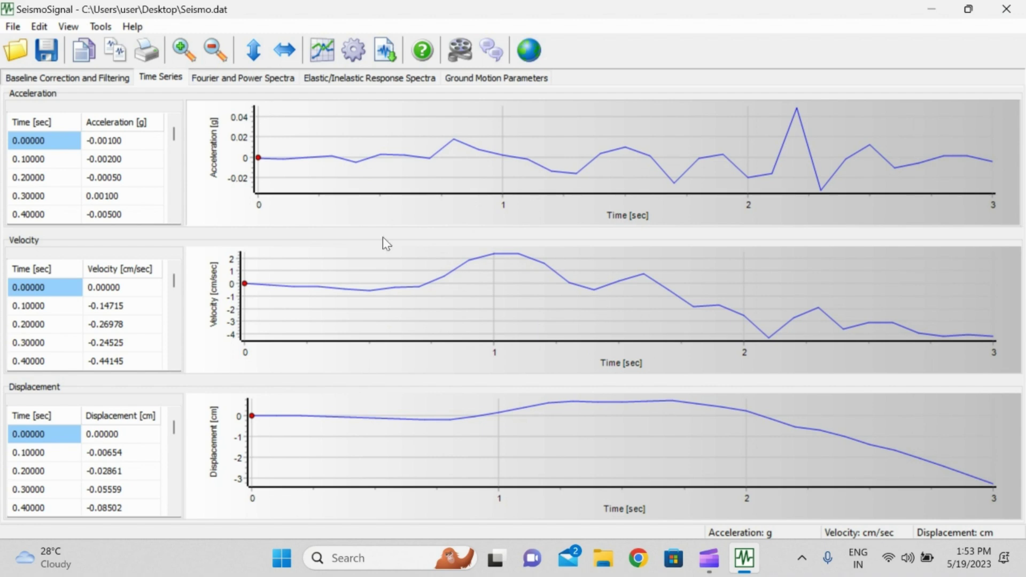
Try to apply linear baseline correction to the loaded accelerogram
click(83, 79)
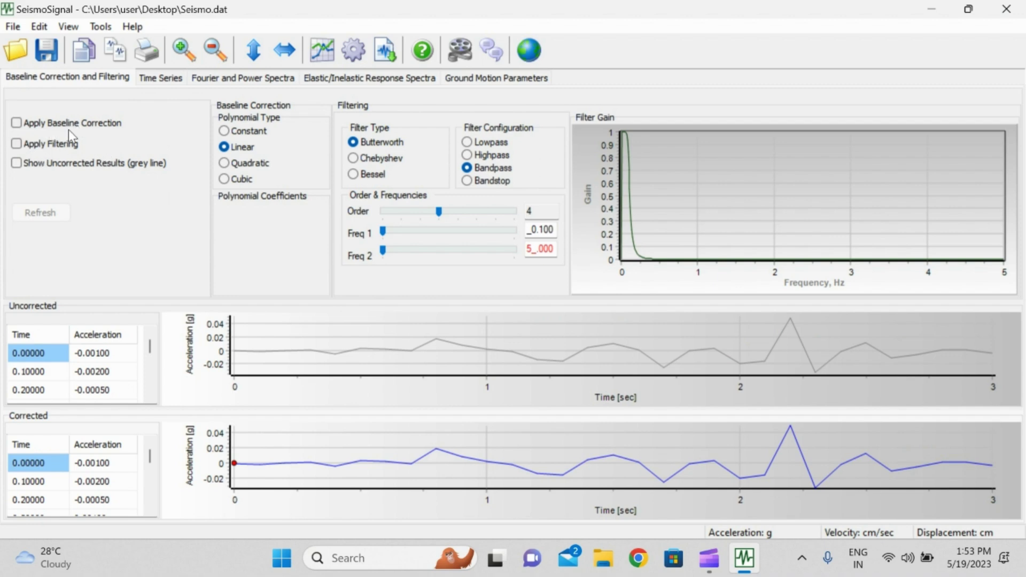
click(16, 123)
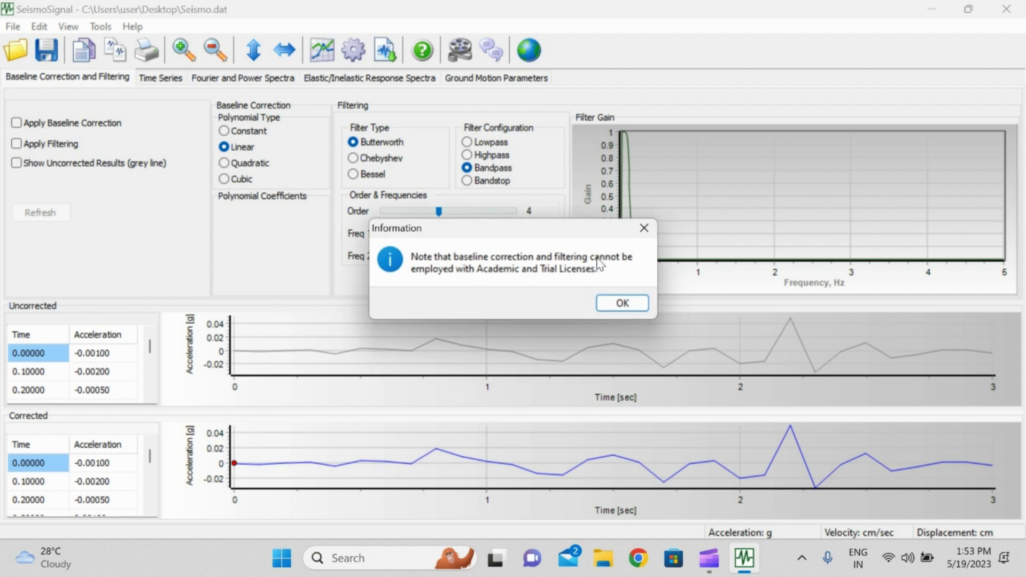
click(606, 304)
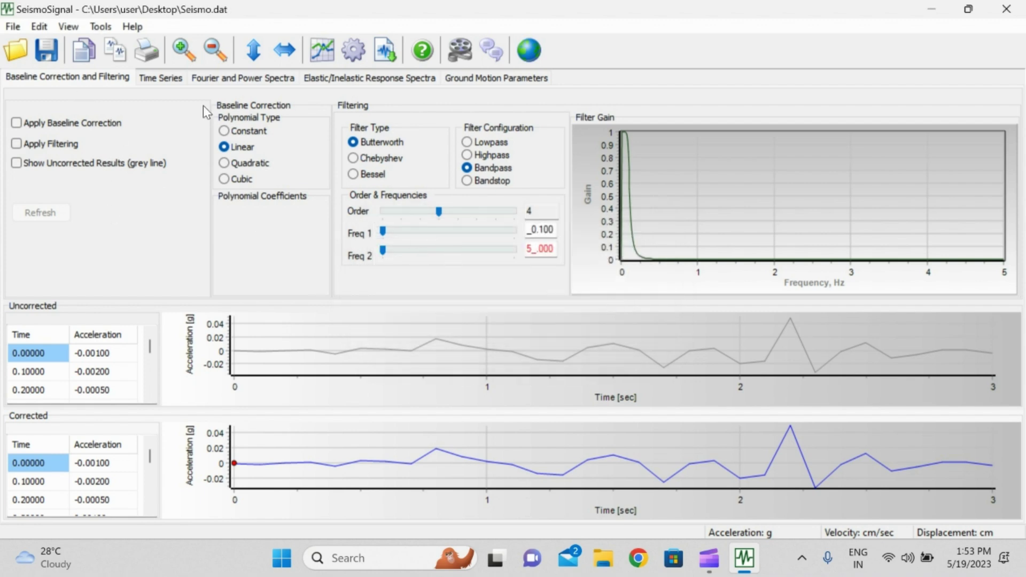
Review the record's ground motion intensity parameters, from maximum acceleration through standardized CAV
click(496, 79)
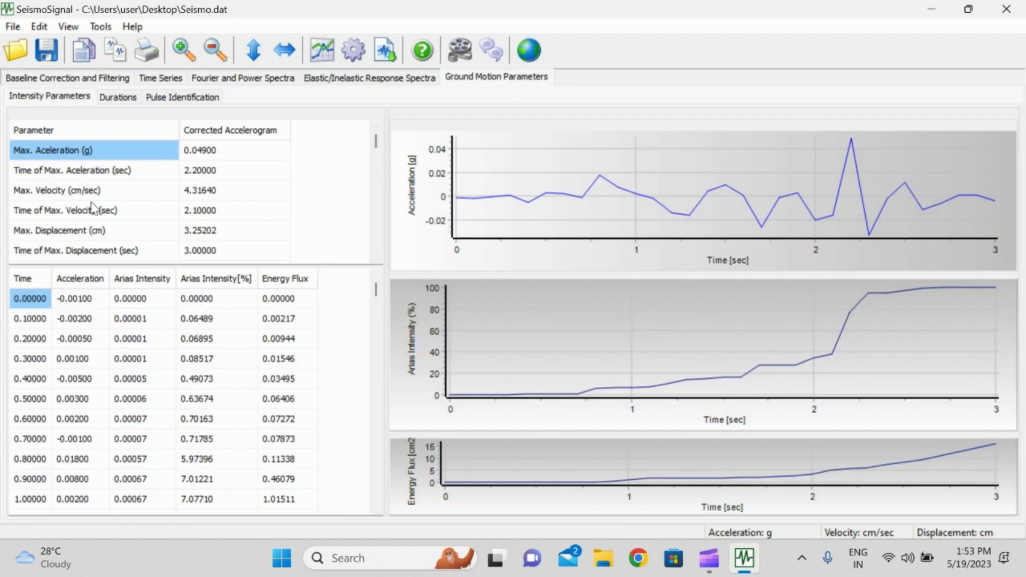
key(Down)
key(Down)
key(Down)
key(Down)
key(Down)
key(Down)
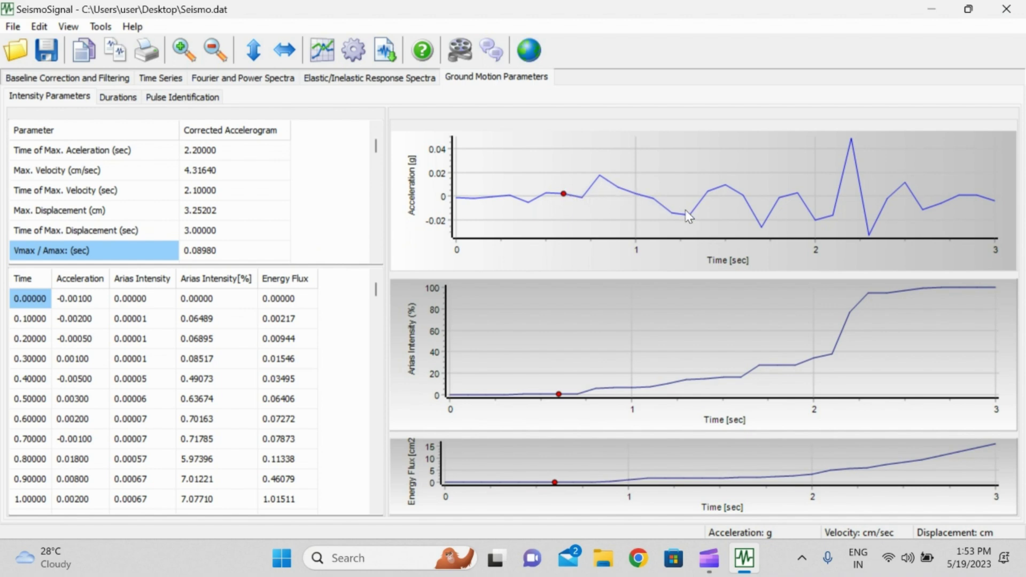
scroll(147, 234, down, 6)
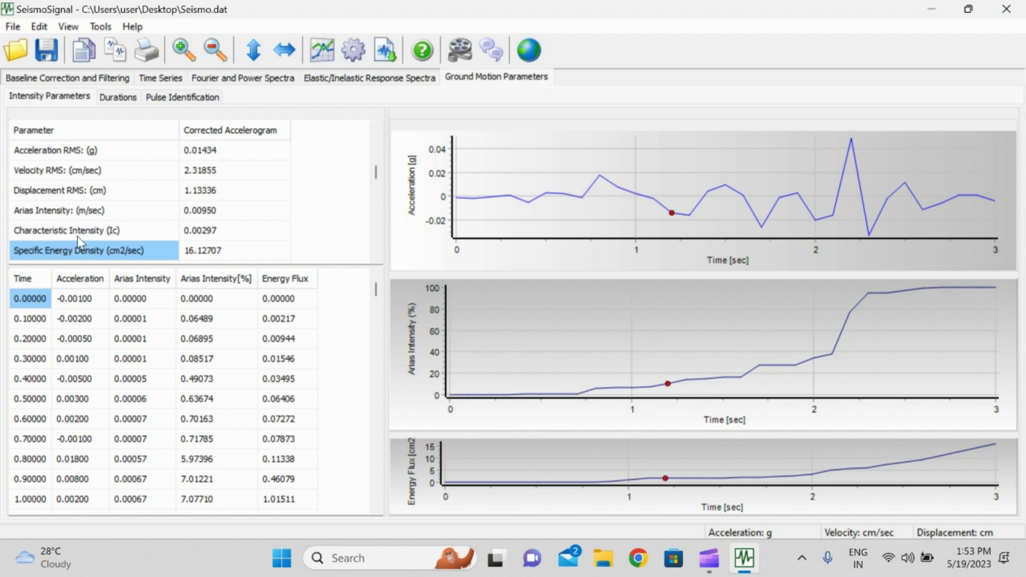
scroll(80, 241, down, 3)
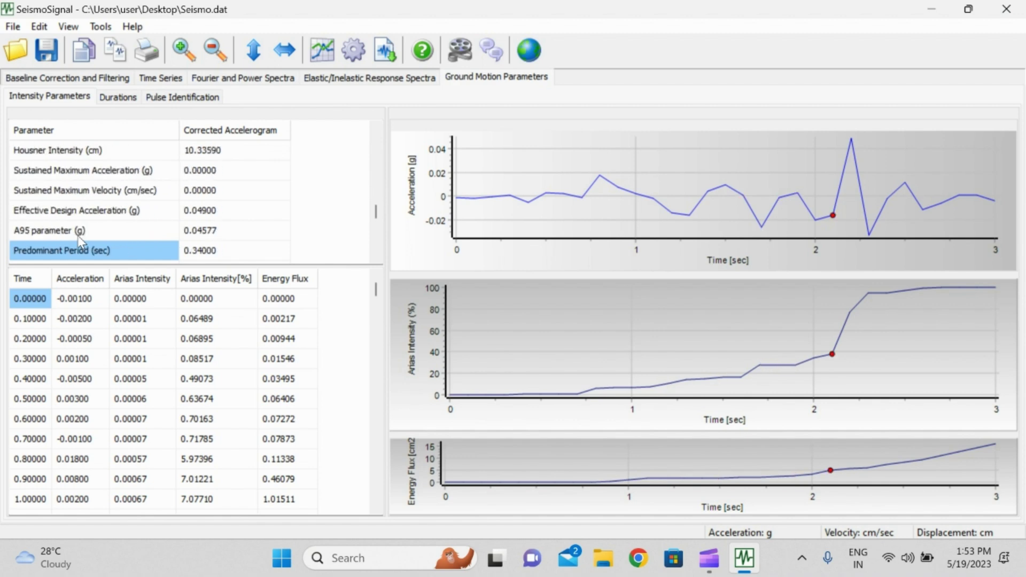
key(Down)
key(Down)
key(Down)
key(Down)
key(Down)
key(Down)
key(Down)
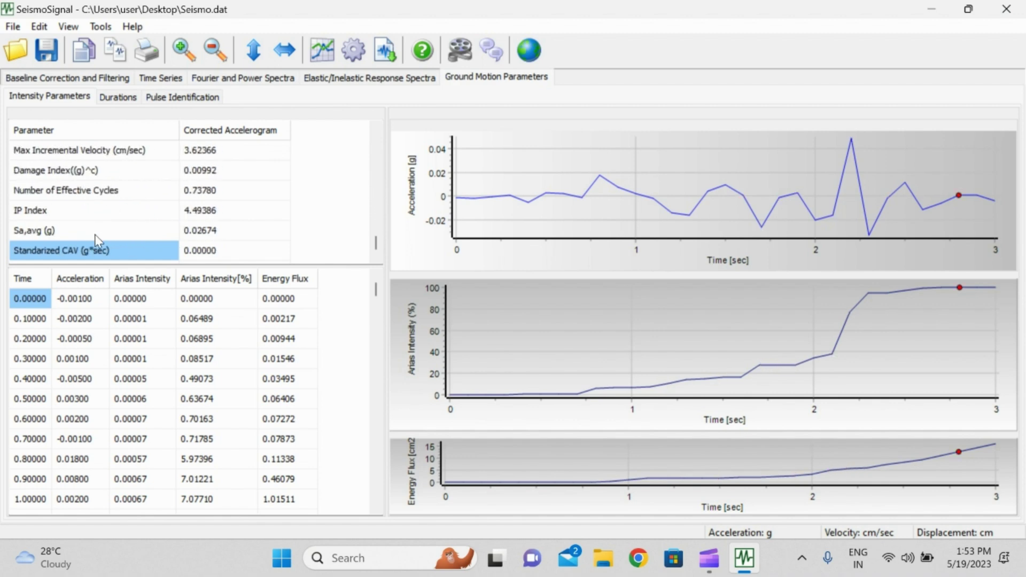
Inspect individual intensity parameters, including IP Index, Max Incremental Velocity, Mean Period and Number of Effective Cycles
click(59, 210)
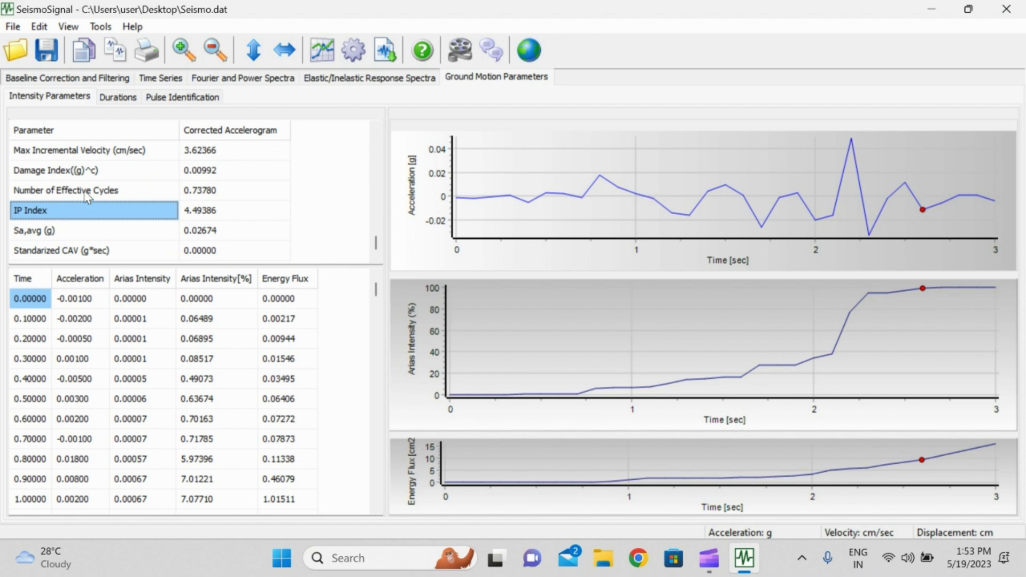
click(80, 194)
click(126, 150)
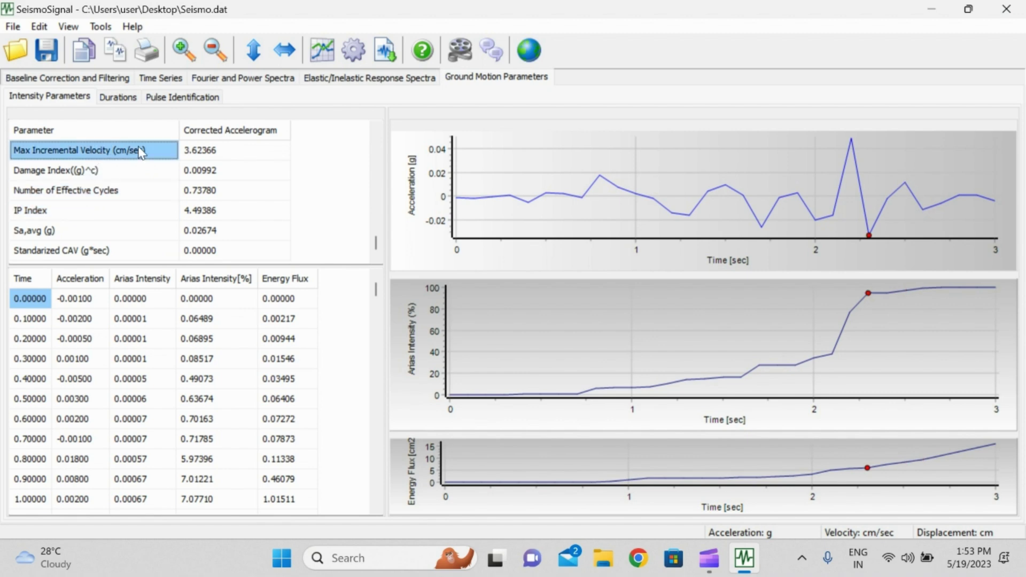
key(Up)
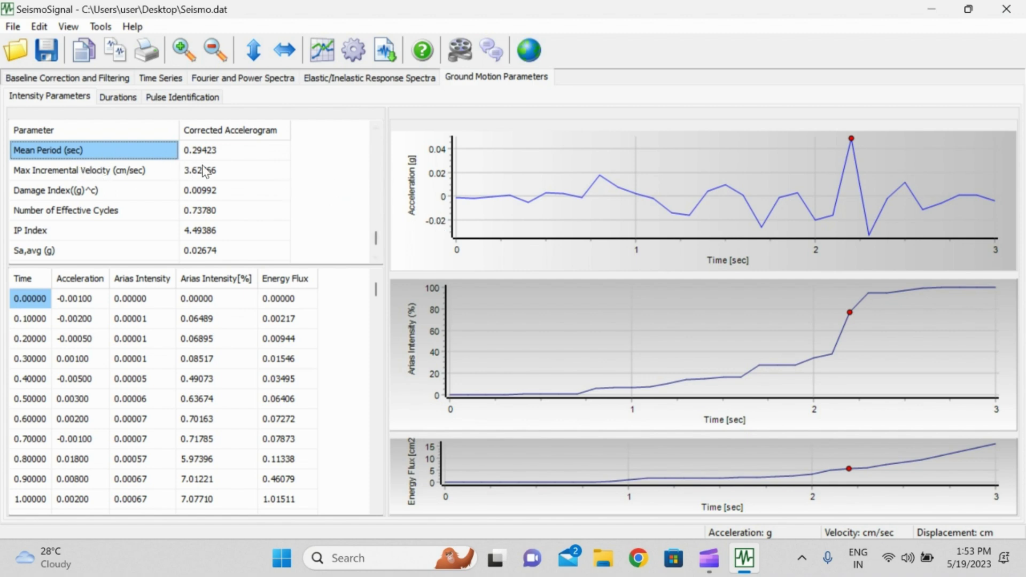
click(220, 218)
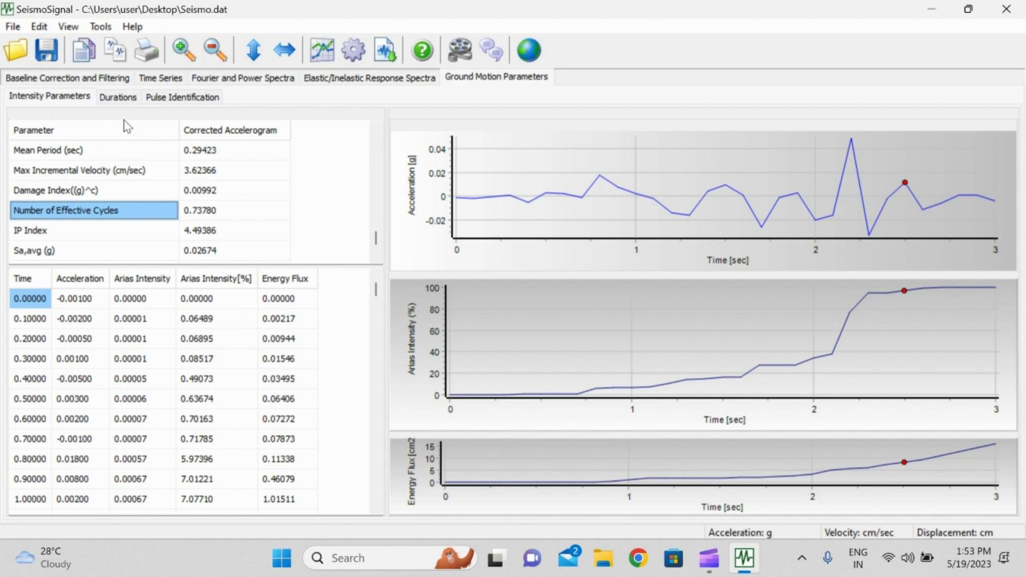
Calculate the record's bracketed duration using an acceleration level Ao of 0.01
click(122, 98)
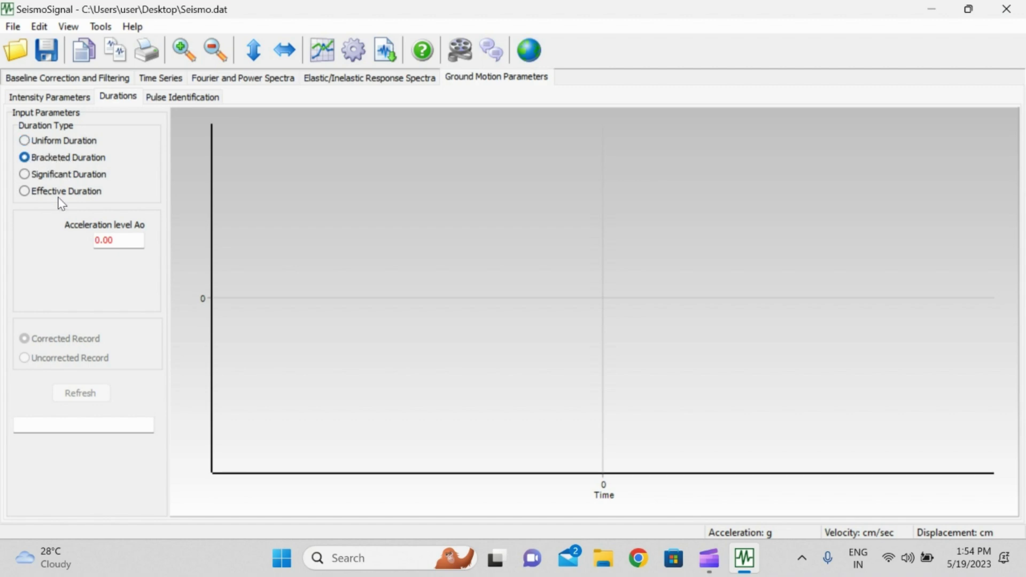
click(122, 240)
text(01)
click(79, 396)
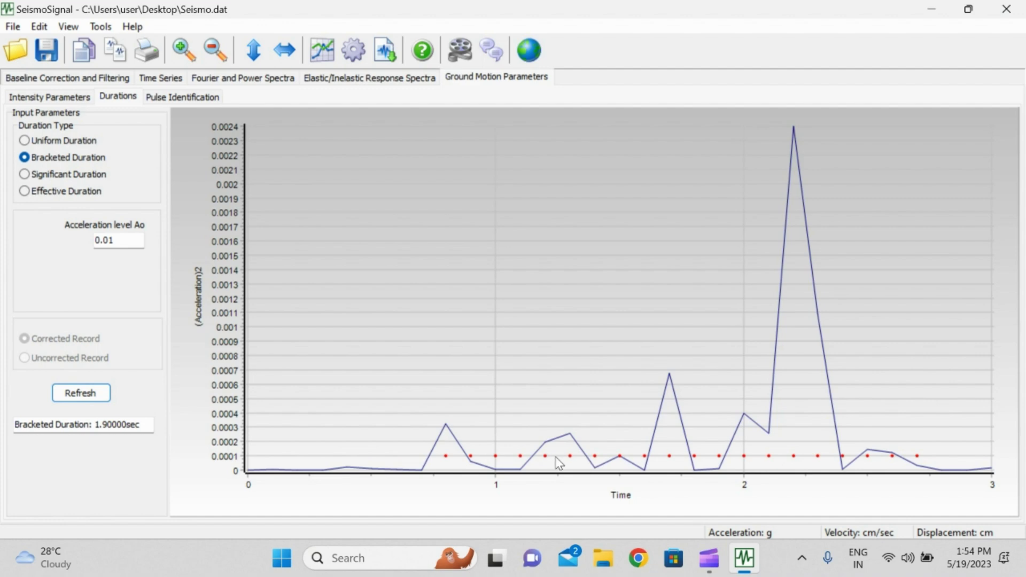
Recalculate the bracketed duration with the acceleration level Ao set to 0.02, and switch to the elastic/inelastic response spectra
click(119, 241)
key(BackSpace)
text(2)
click(82, 394)
click(357, 81)
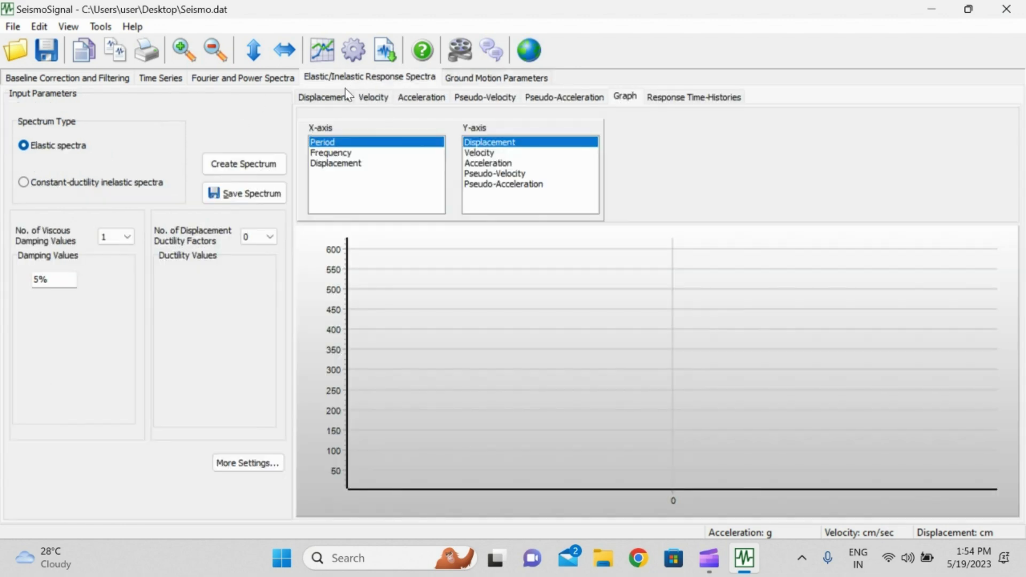
Look through the displacement, velocity and acceleration tables of the response spectra
click(316, 98)
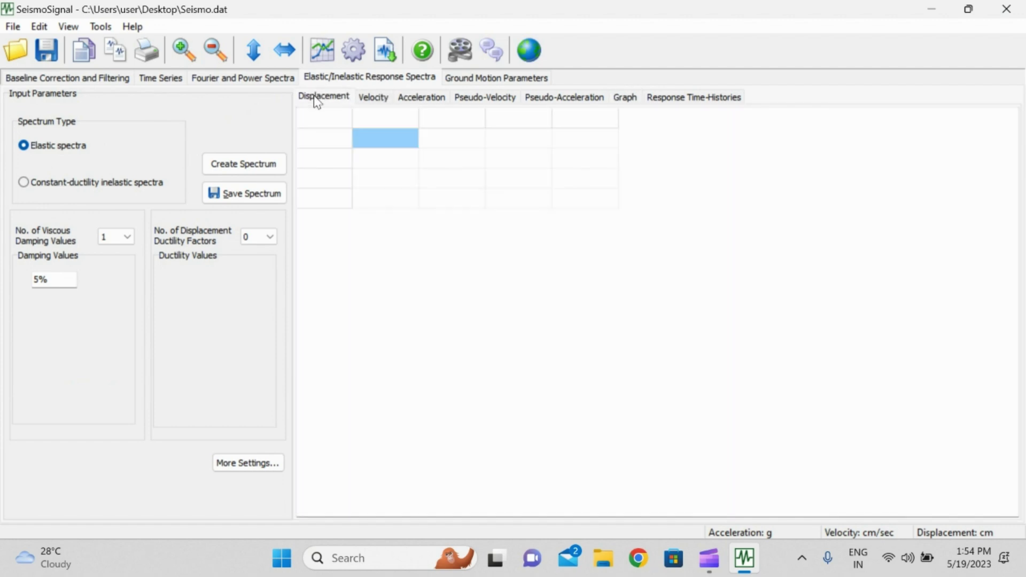
click(375, 101)
click(434, 100)
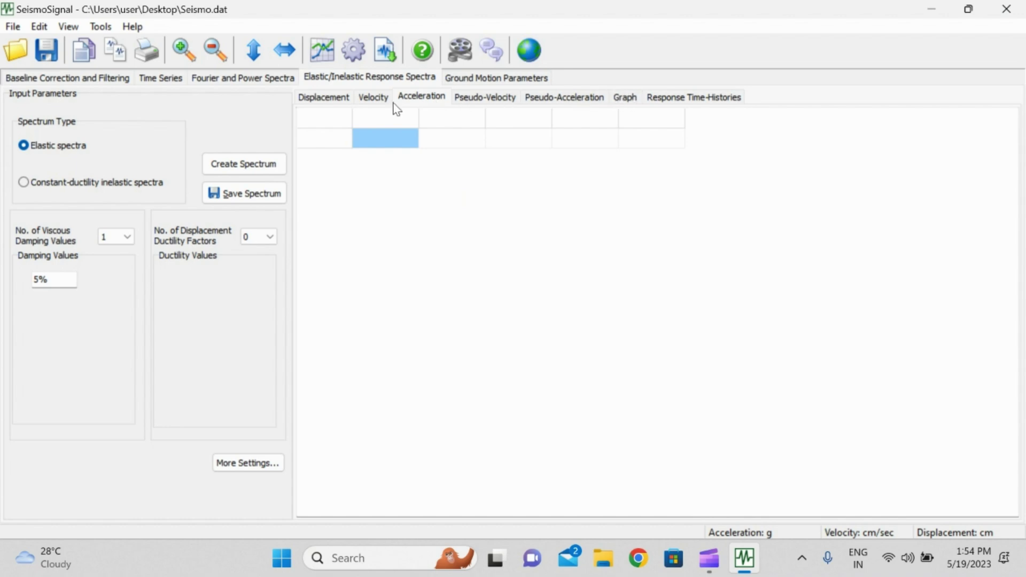
Create the elastic response spectrum with one viscous damping value of 5%
click(317, 101)
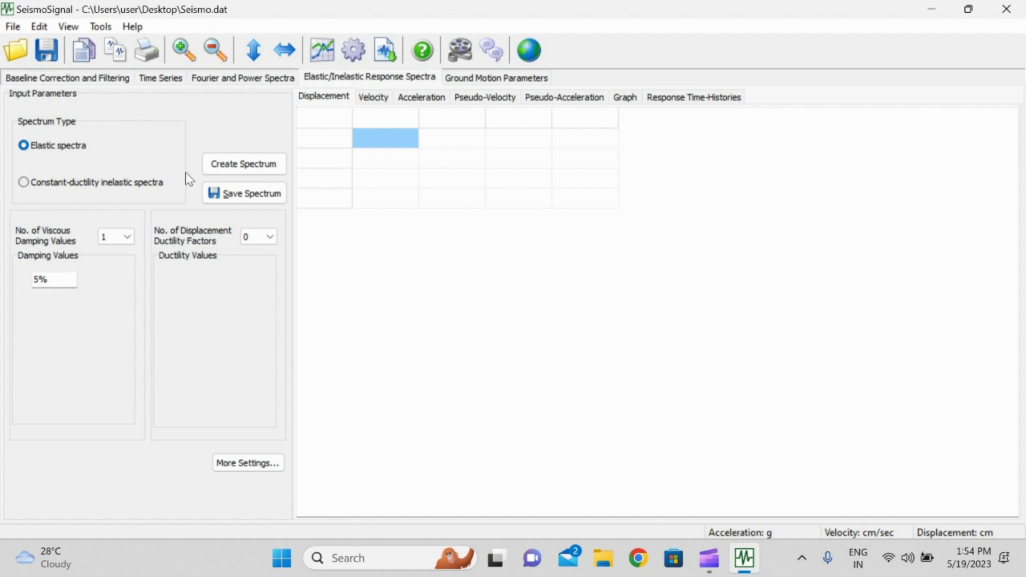
click(230, 165)
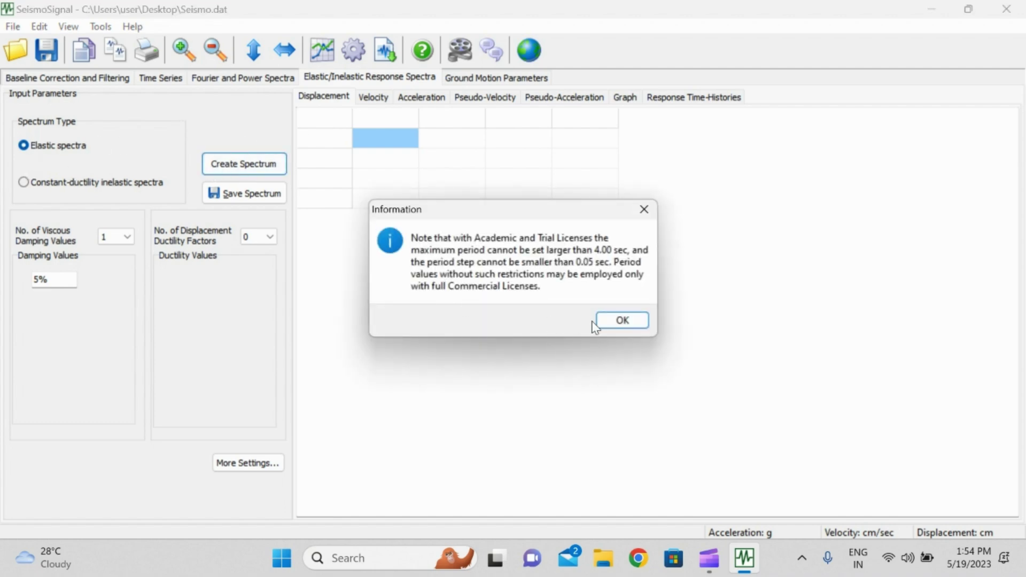
click(611, 321)
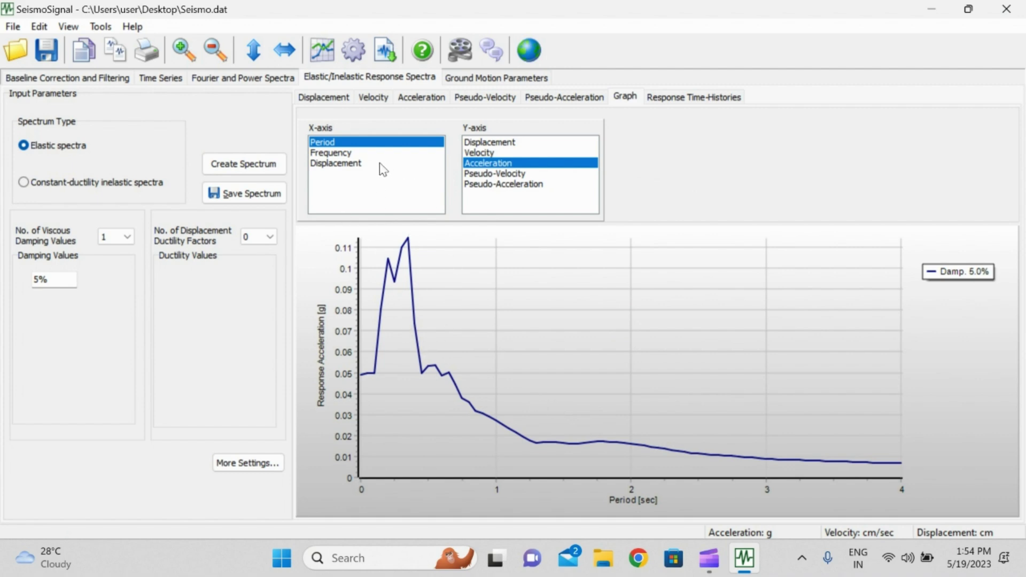
Plot response velocity and then response acceleration against displacement in the spectrum graph
click(355, 163)
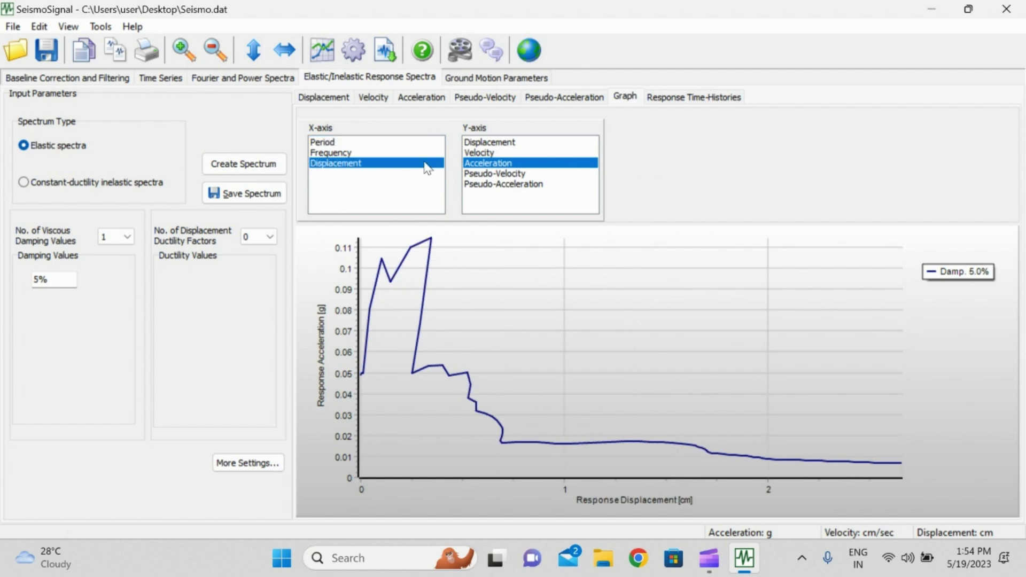
click(493, 149)
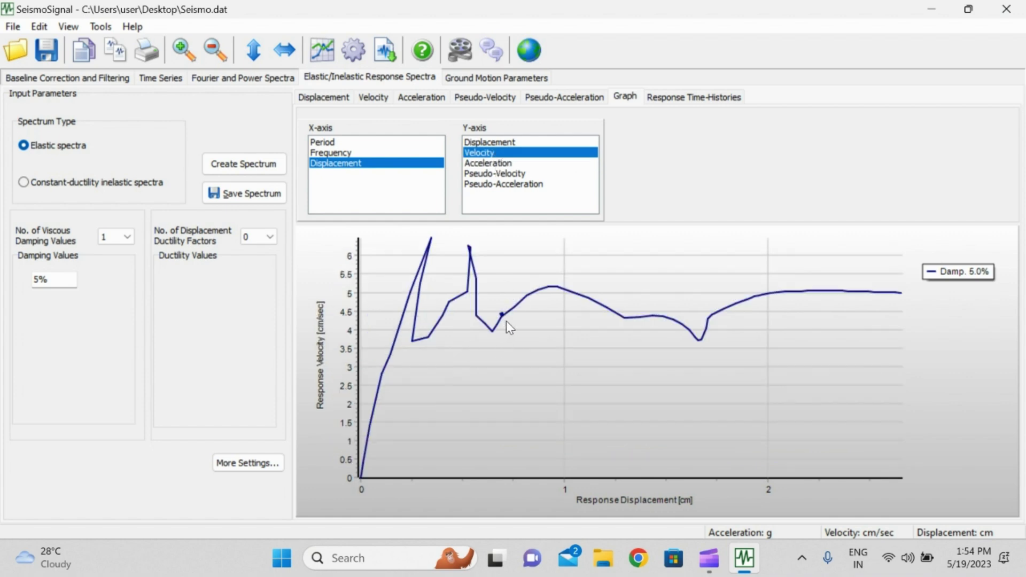
click(490, 162)
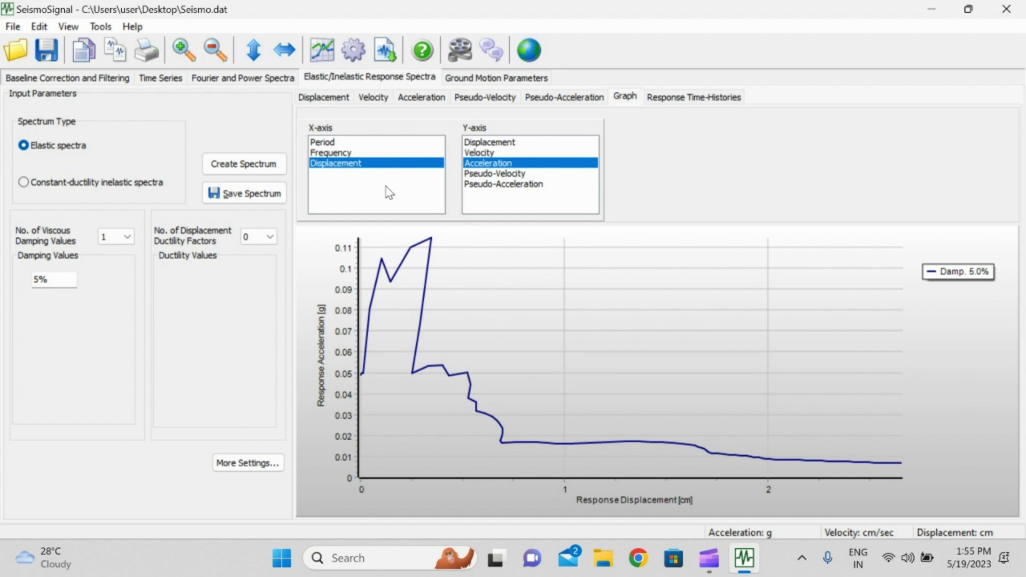
Check the tabulated acceleration spectrum values, and recreate the 5% damped elastic spectrum to view acceleration against period
click(418, 98)
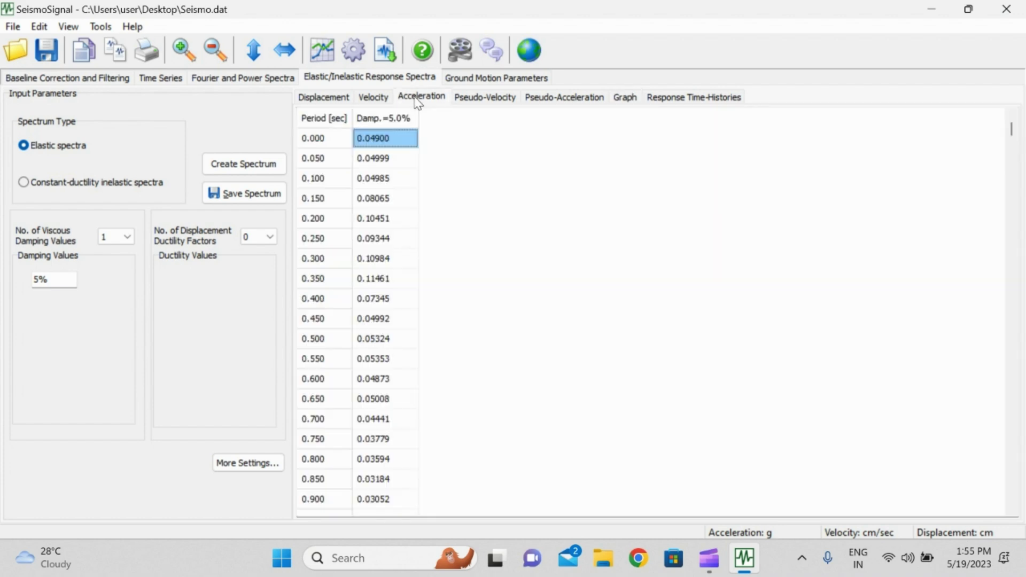
click(255, 163)
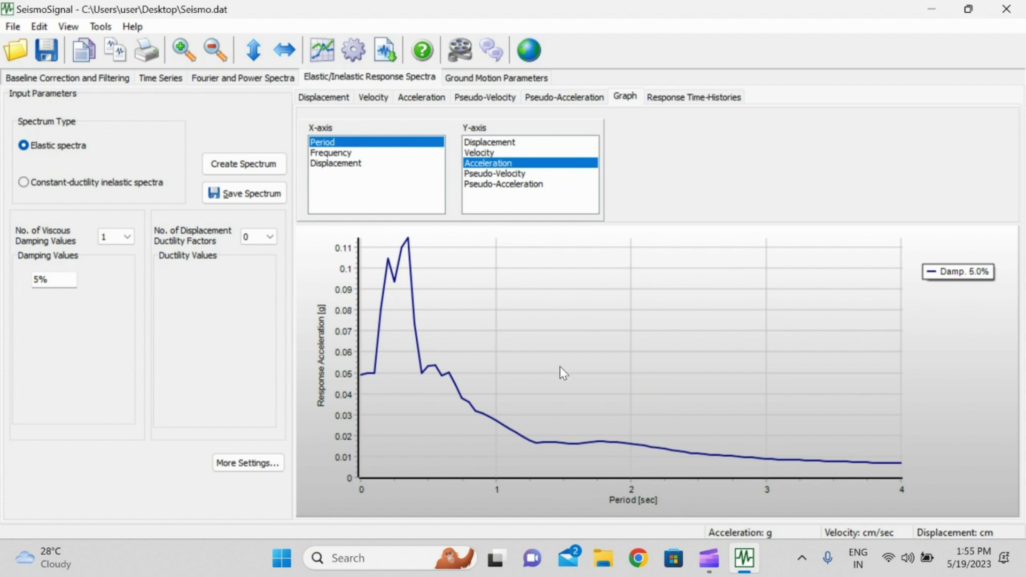
Examine the record's Fourier amplitude and power spectra graphs against frequency
click(264, 79)
scroll(390, 357, up, 2)
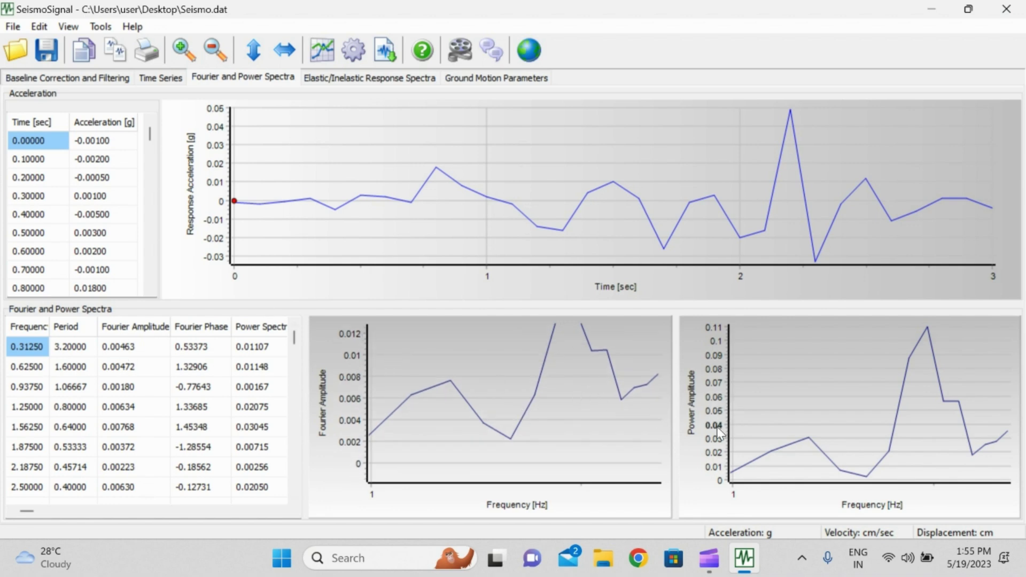
scroll(720, 433, up, 1)
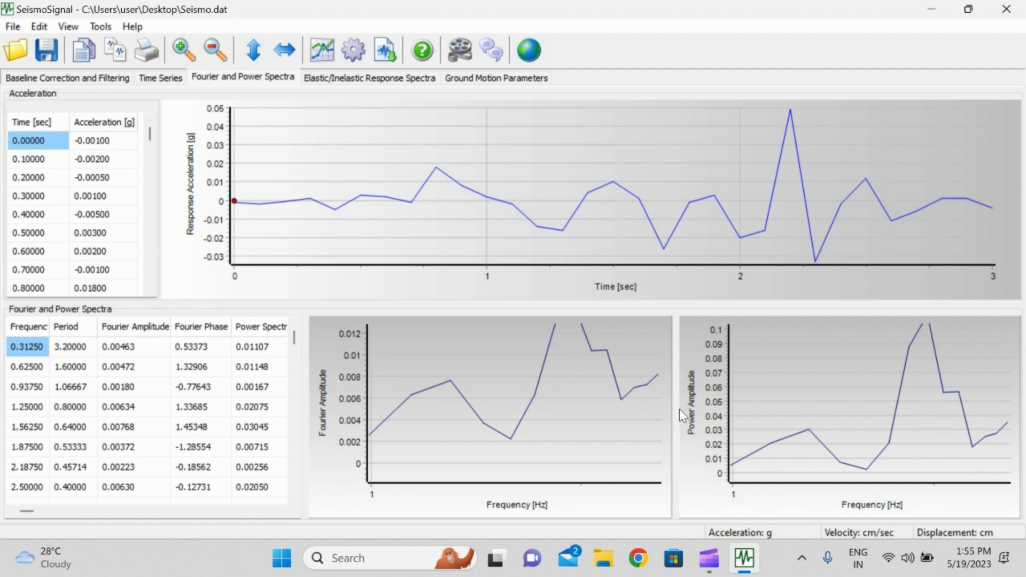
scroll(486, 388, up, 5)
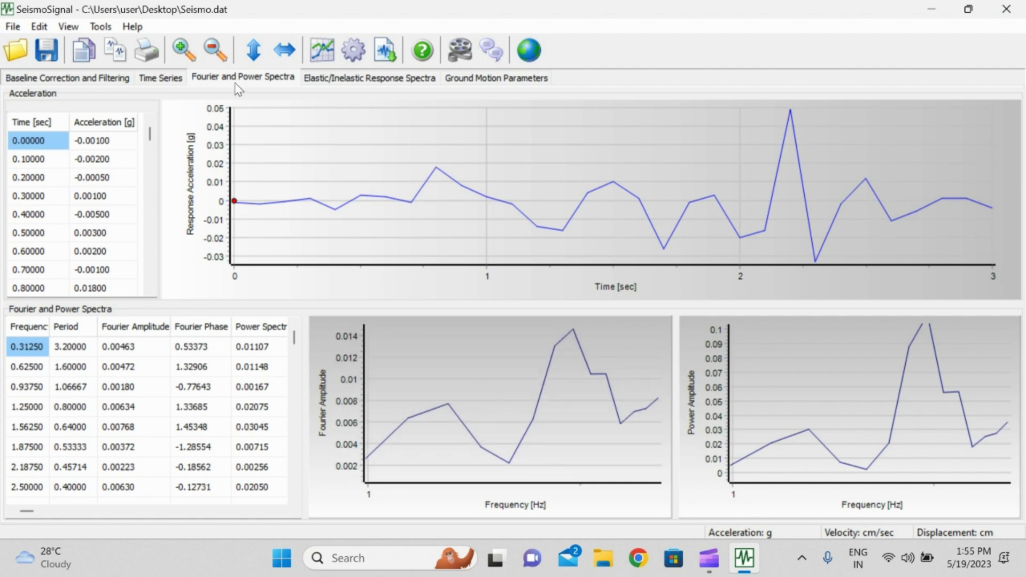
Step through the acceleration, velocity and displacement time series from 0.3 to 3.0 sec, following the marker on each graph
click(171, 81)
click(146, 194)
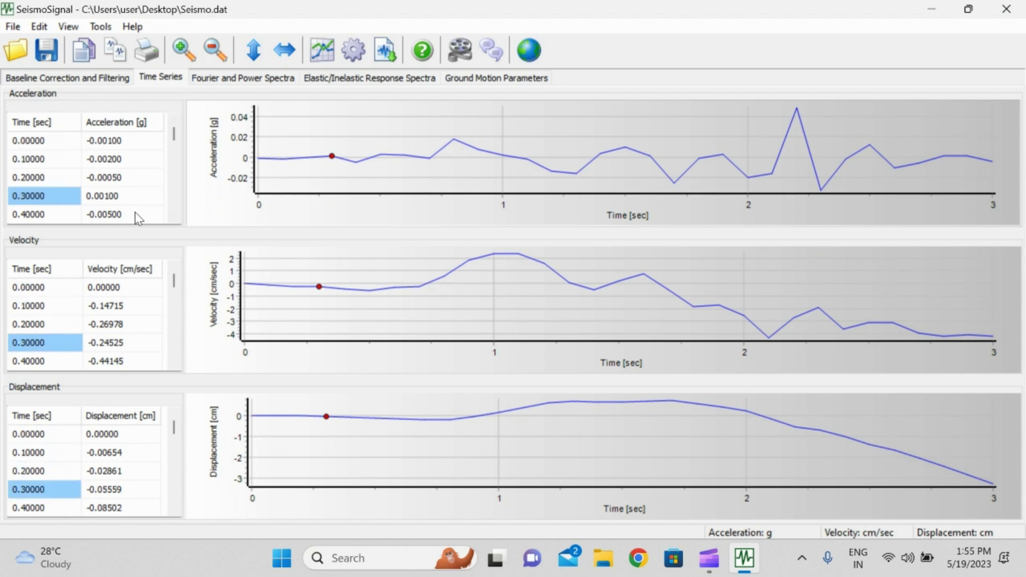
key(Down)
key(Down)
key(Down)
key(Down)
key(Down)
key(Down)
key(Down)
key(Down)
key(Down)
key(Down)
key(Down)
key(Down)
key(Down)
key(Down)
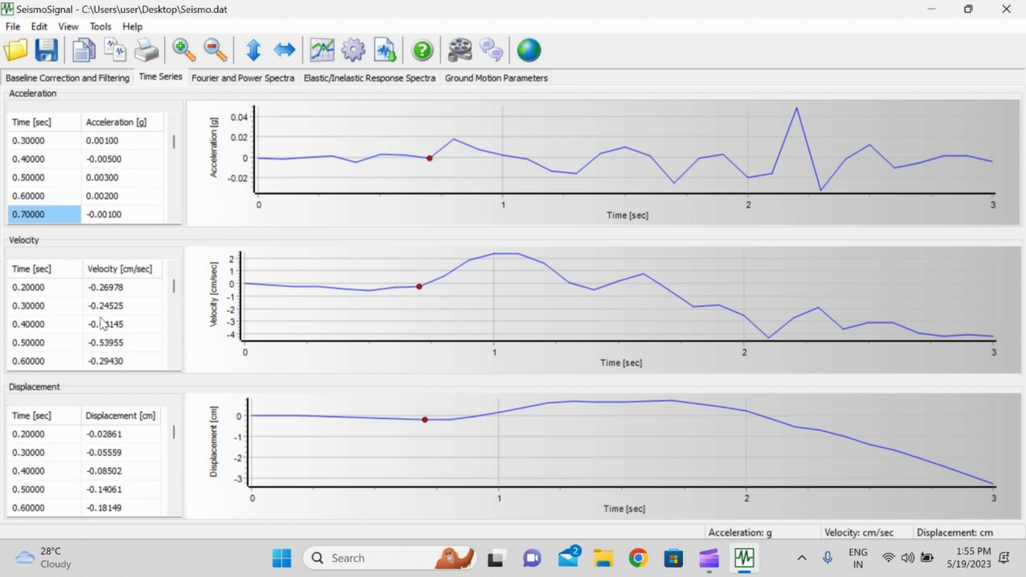
key(Down)
key(Down)
key(Down)
key(Down)
key(Down)
key(Down)
key(Down)
key(Down)
key(Down)
key(Down)
key(Down)
key(Down)
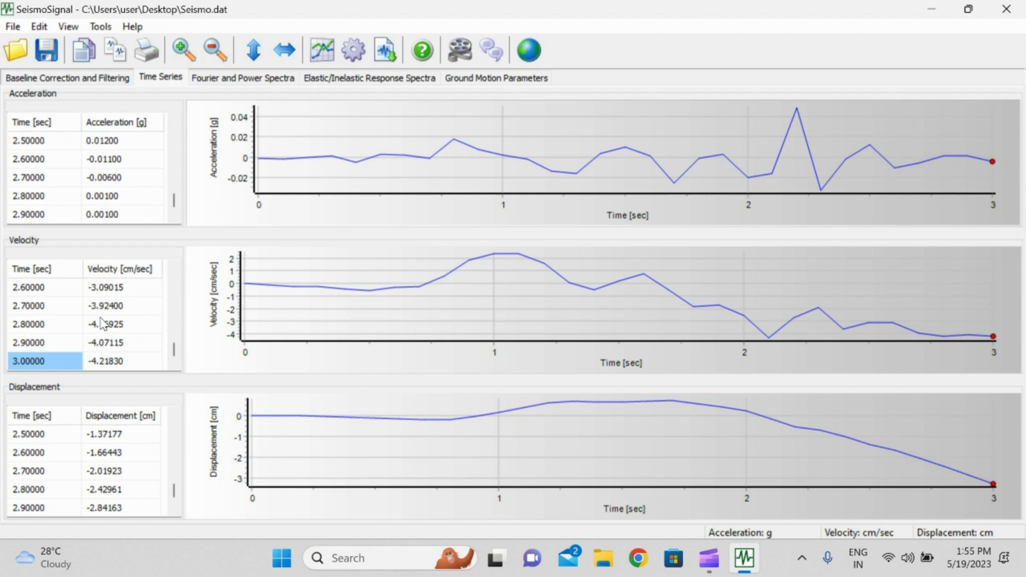
key(Down)
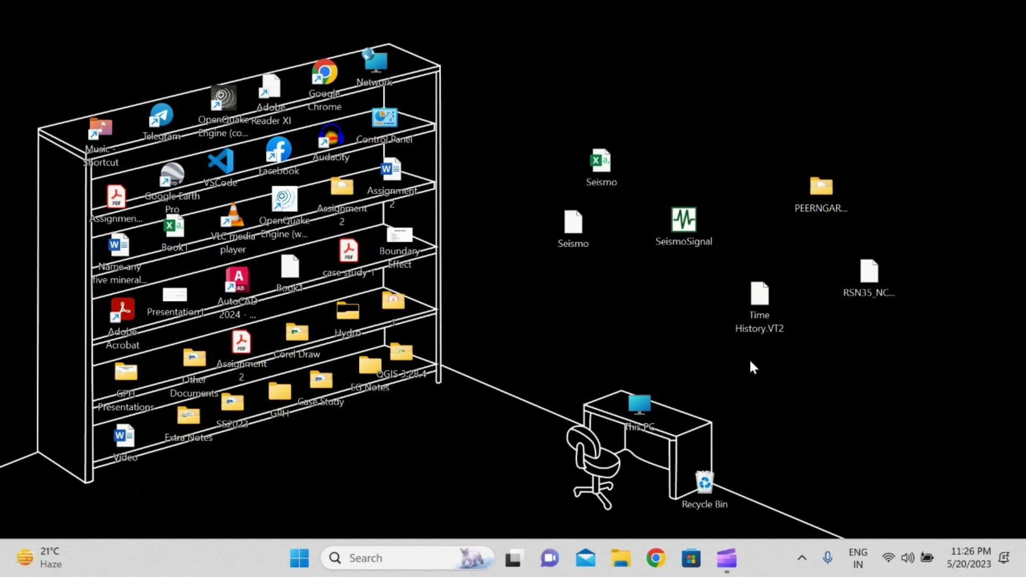
Start SeismoSignal in trial mode and open the Time History.VT2 record from the Desktop
double_click(679, 225)
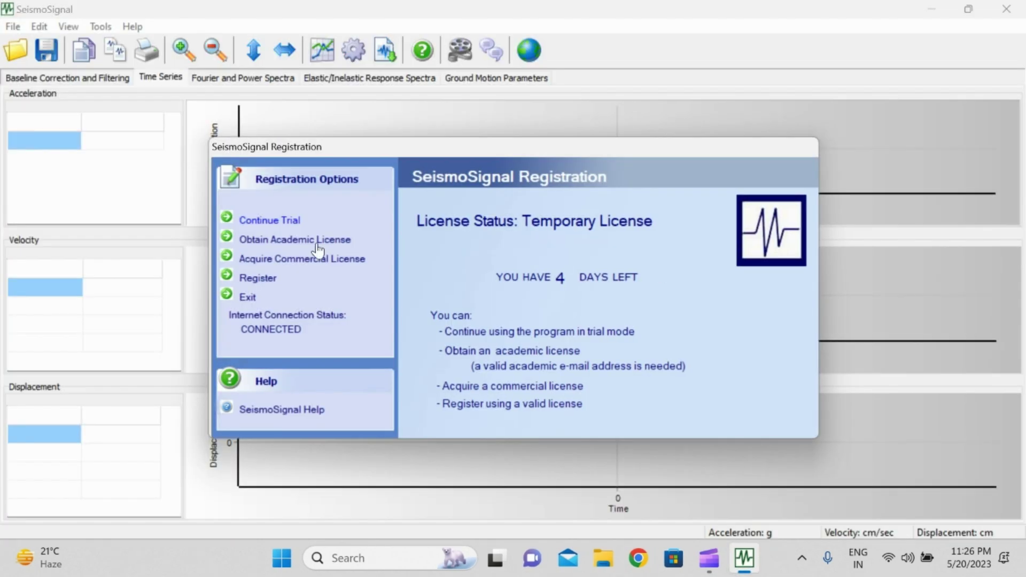
click(294, 222)
click(12, 27)
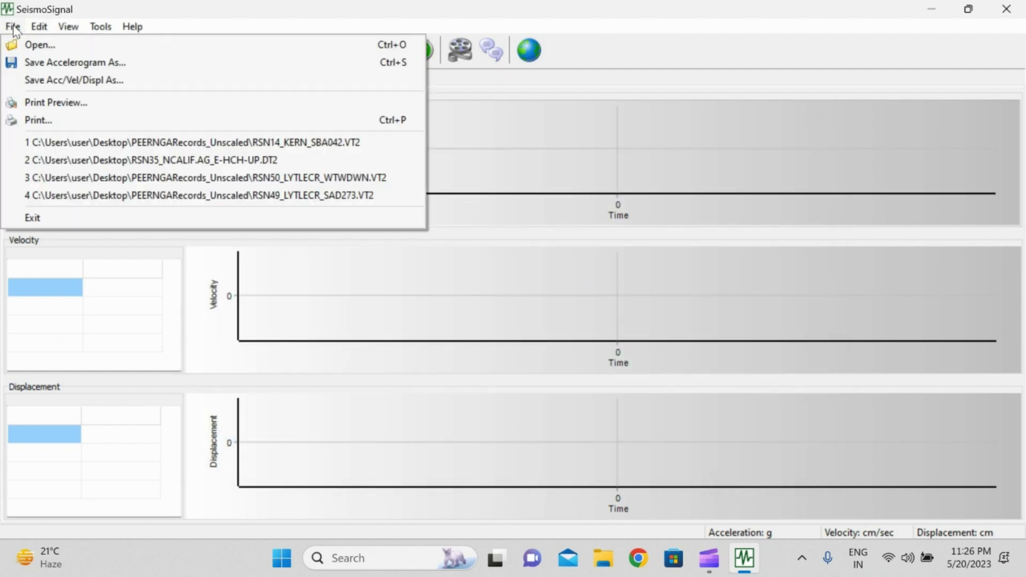
click(25, 44)
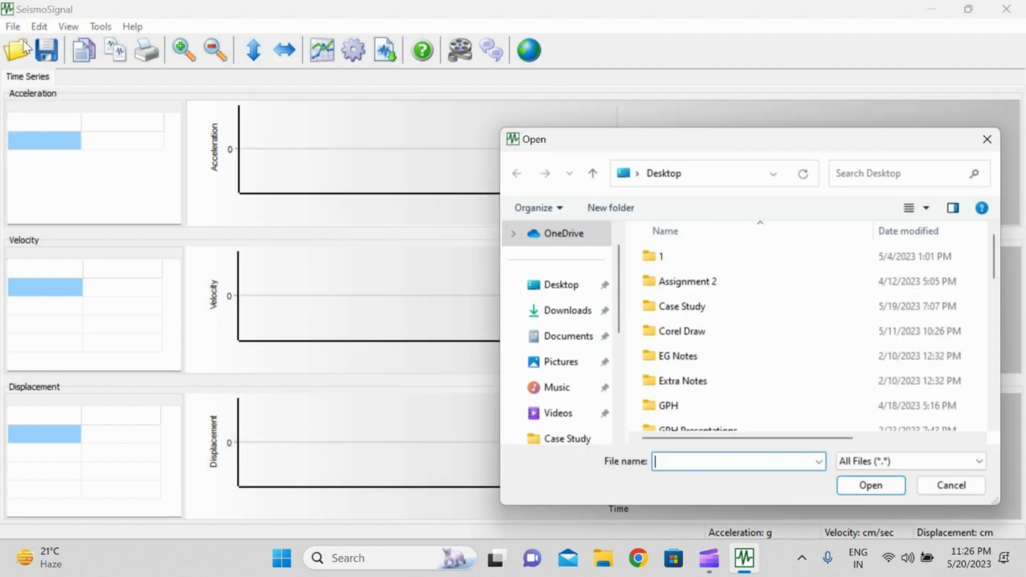
scroll(669, 282, down, 6)
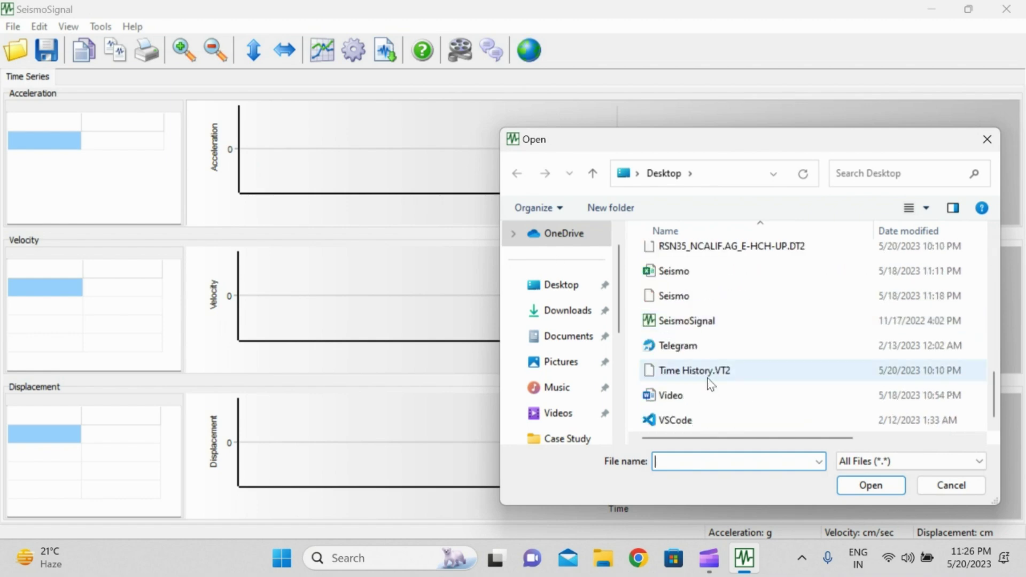
double_click(718, 370)
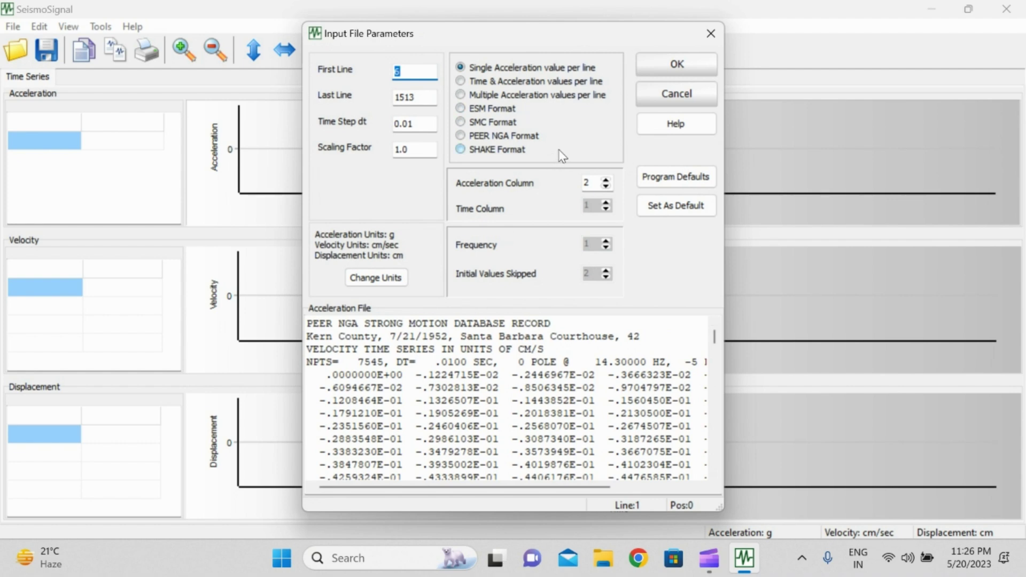
Import the record in PEER NGA Format with a scaling factor of 1.0
click(500, 139)
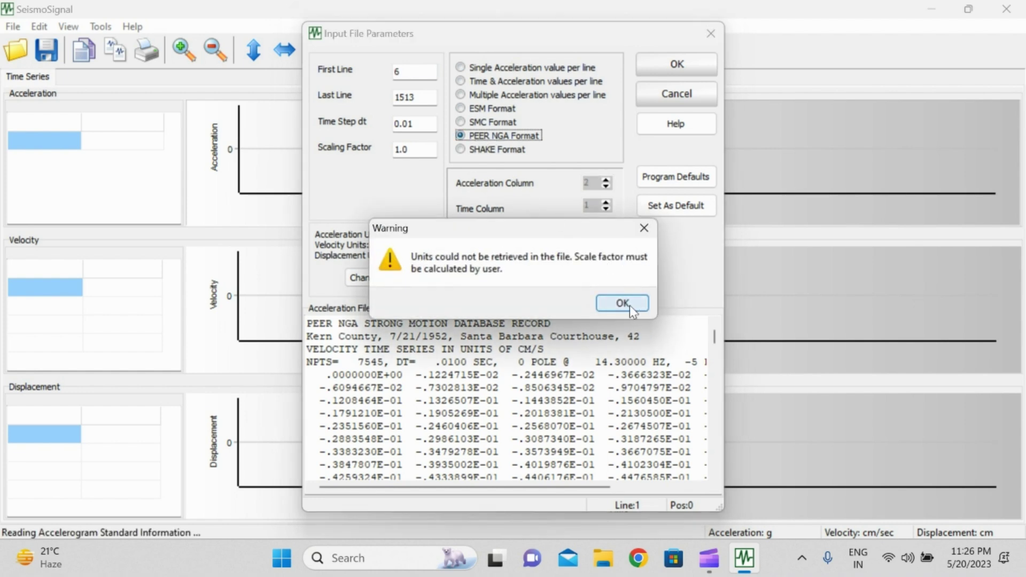
click(623, 303)
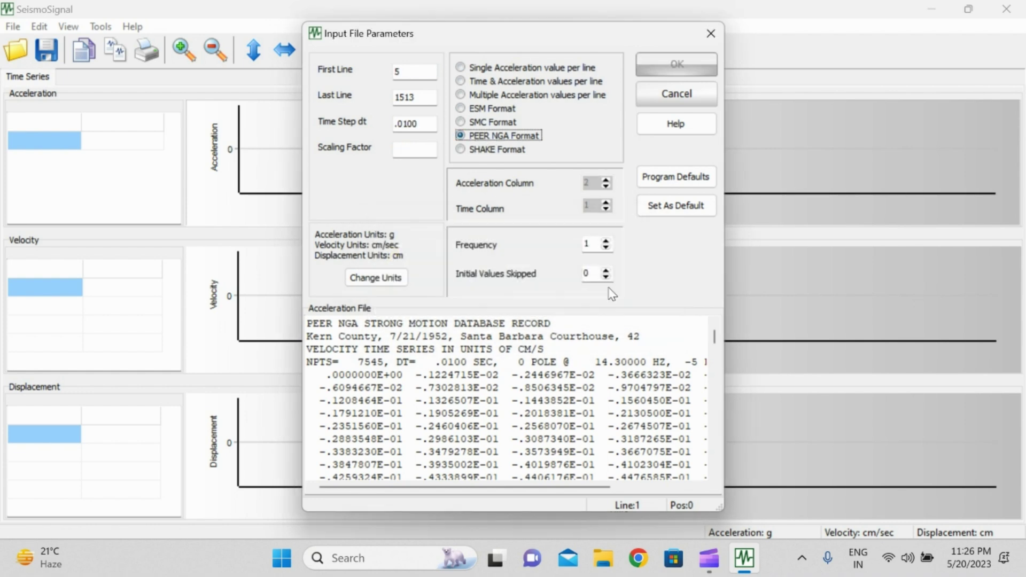
click(330, 377)
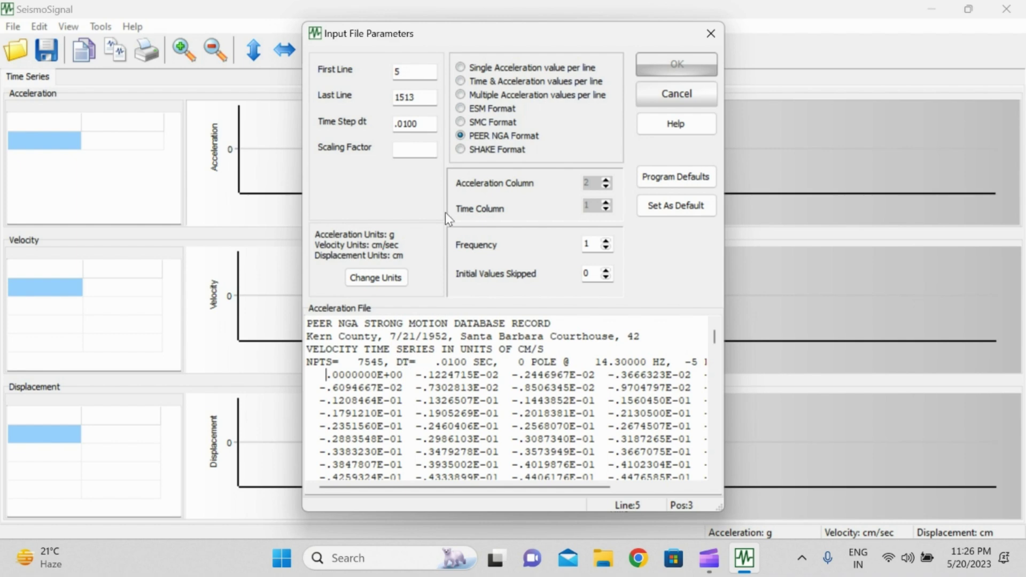
click(417, 150)
text(1)
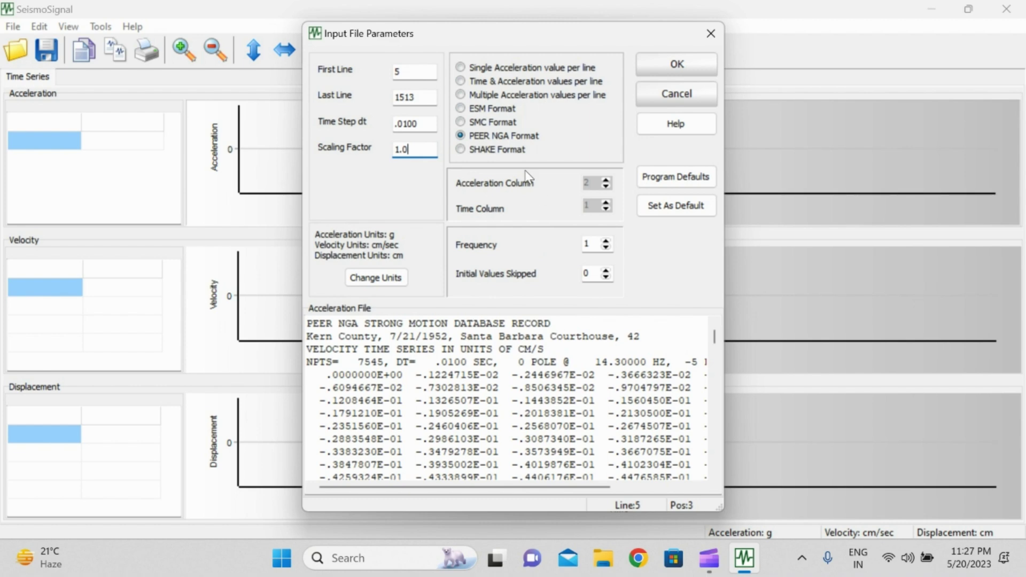
click(677, 67)
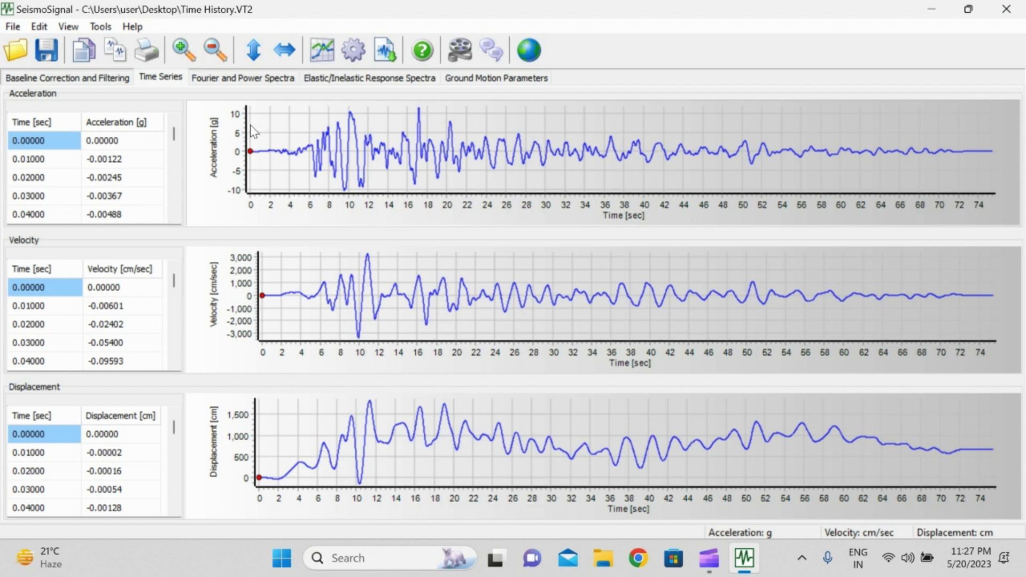
Show the baseline correction and filtering settings for the imported Time History.VT2 record
click(90, 81)
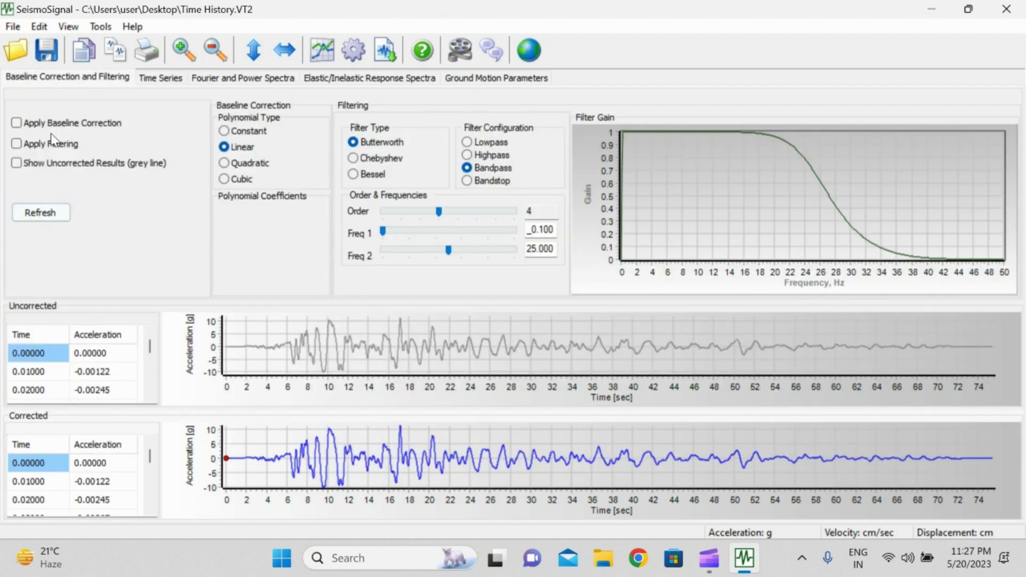